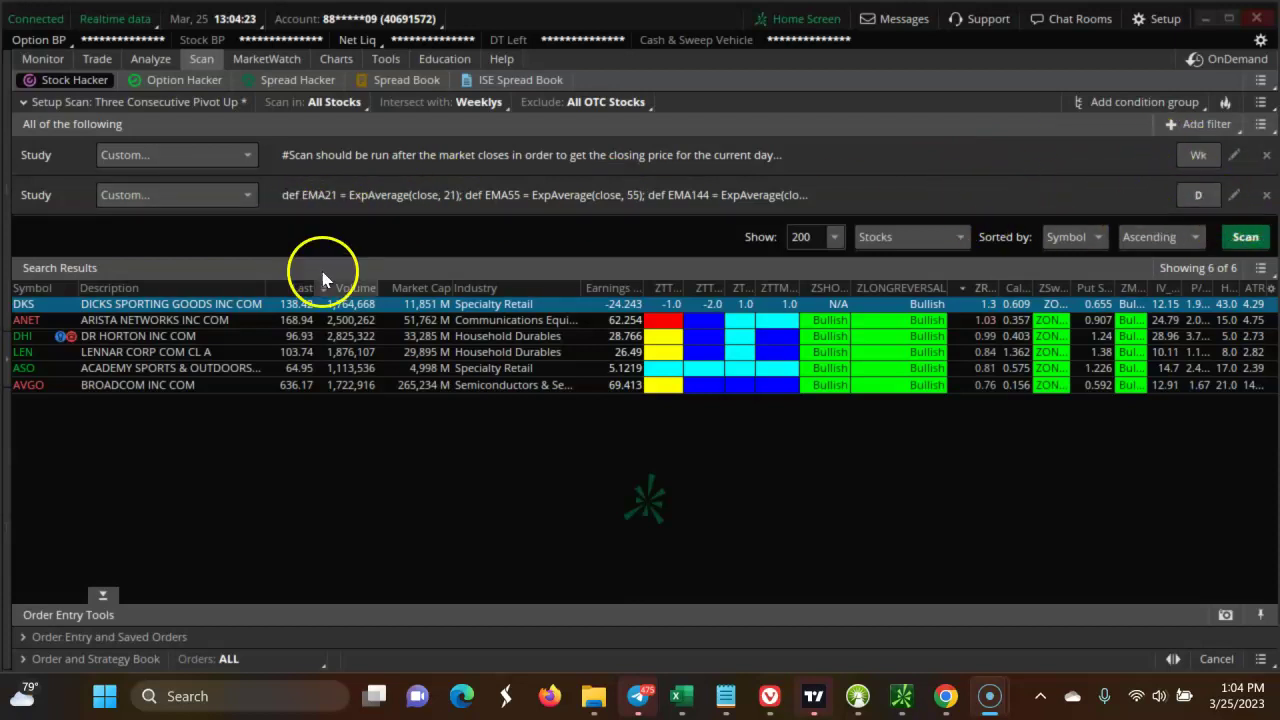
Set the EMA study filter's aggregation period to 1 hour and run the stock scan again
{"action": "left_click", "coordinate": [1205, 203]}
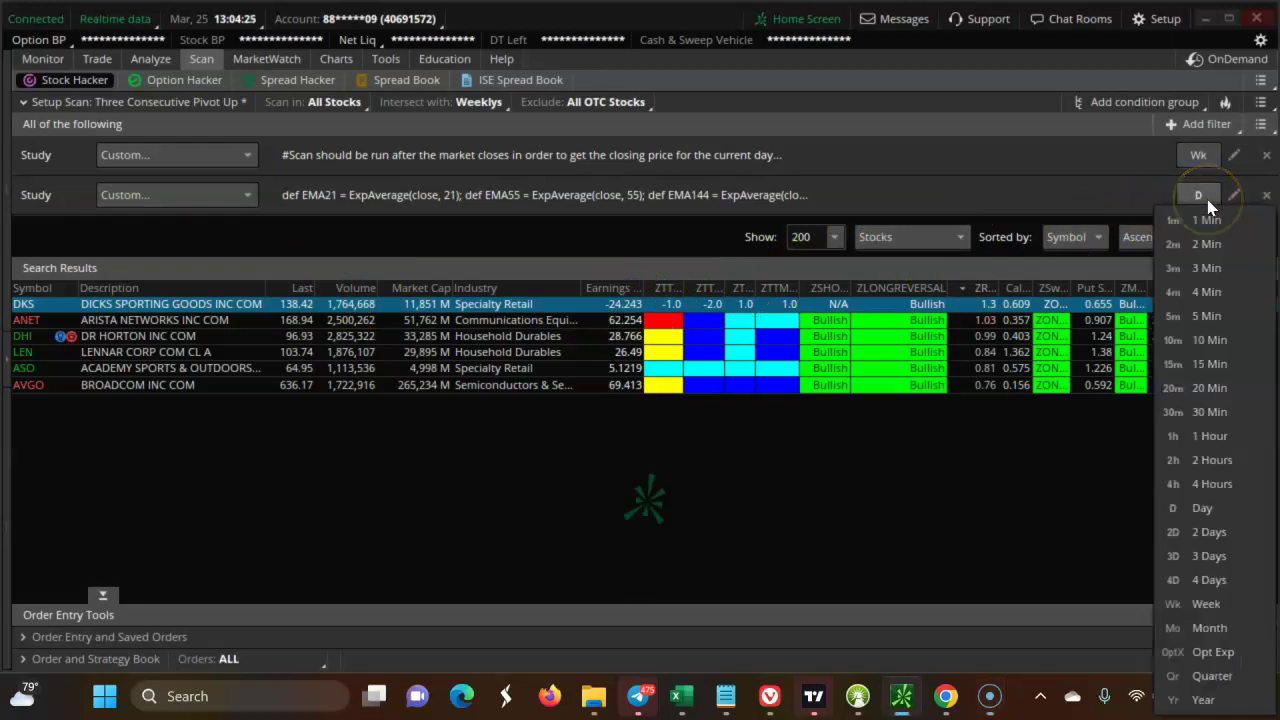
{"action": "left_click", "coordinate": [1212, 436]}
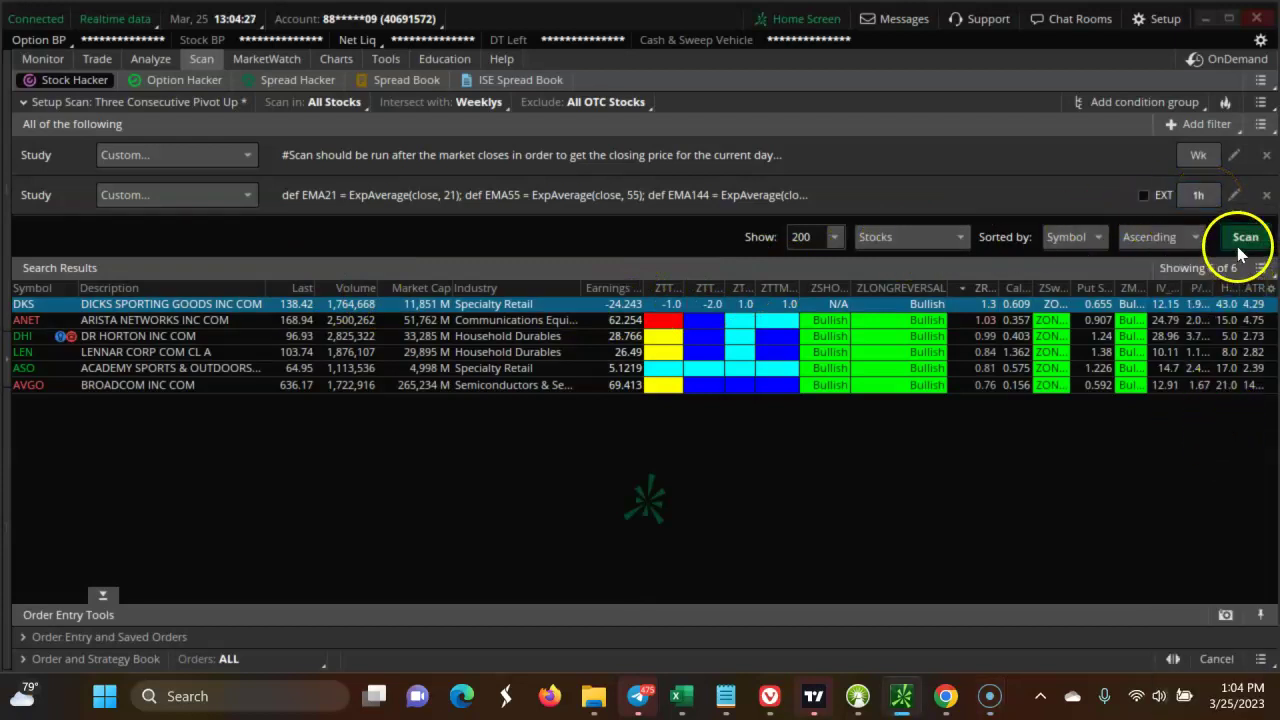
{"action": "left_click", "coordinate": [1238, 245]}
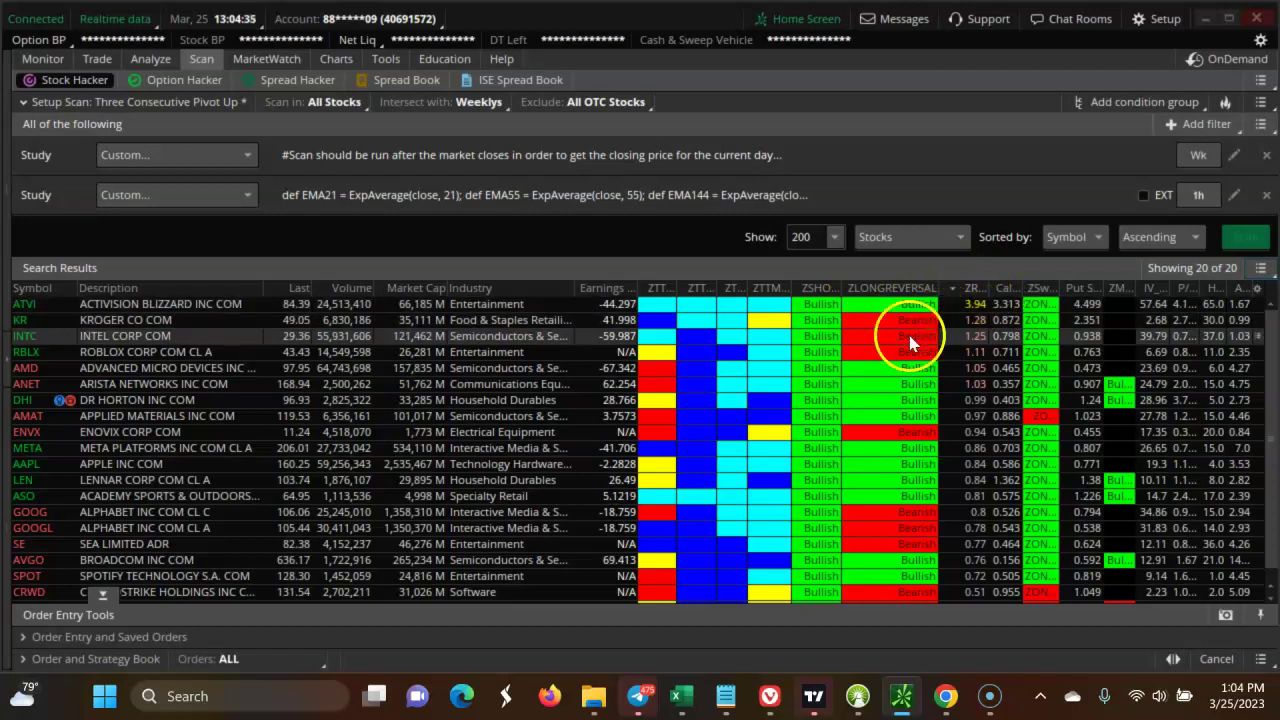
Load the price chart for ATVI from the scan results
{"action": "left_click", "coordinate": [336, 59]}
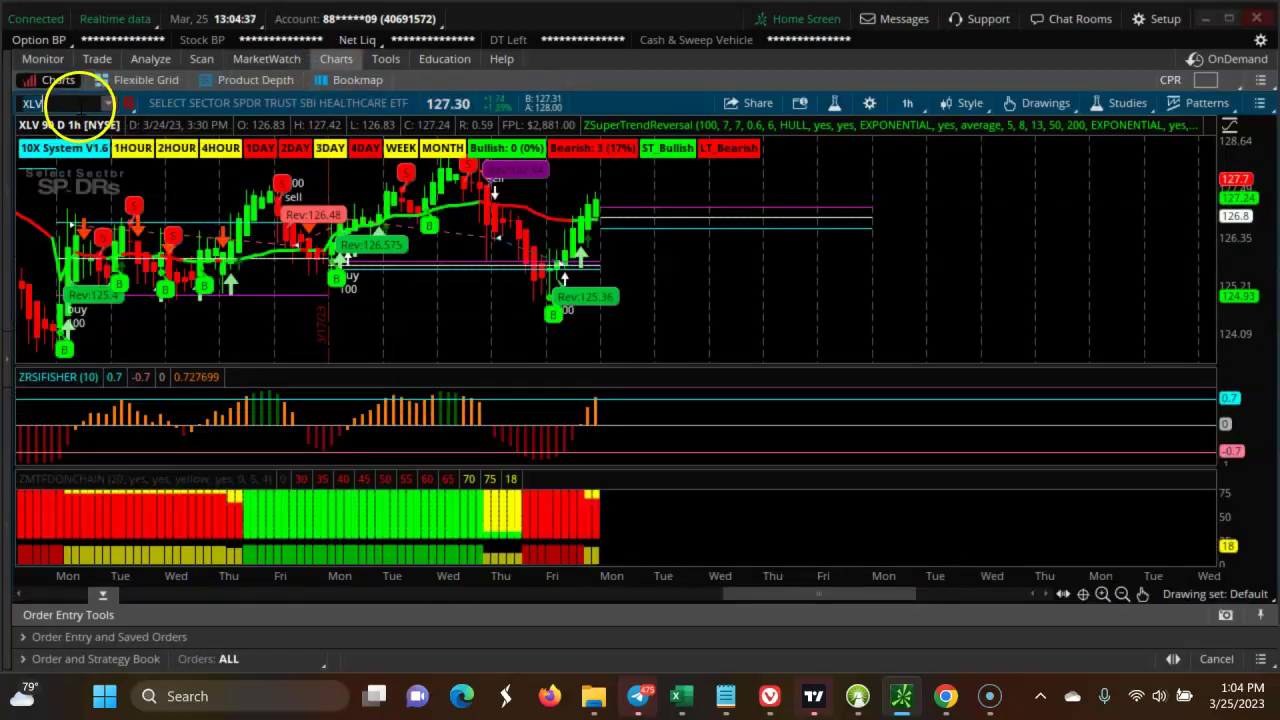
{"action": "type", "text": "A"}
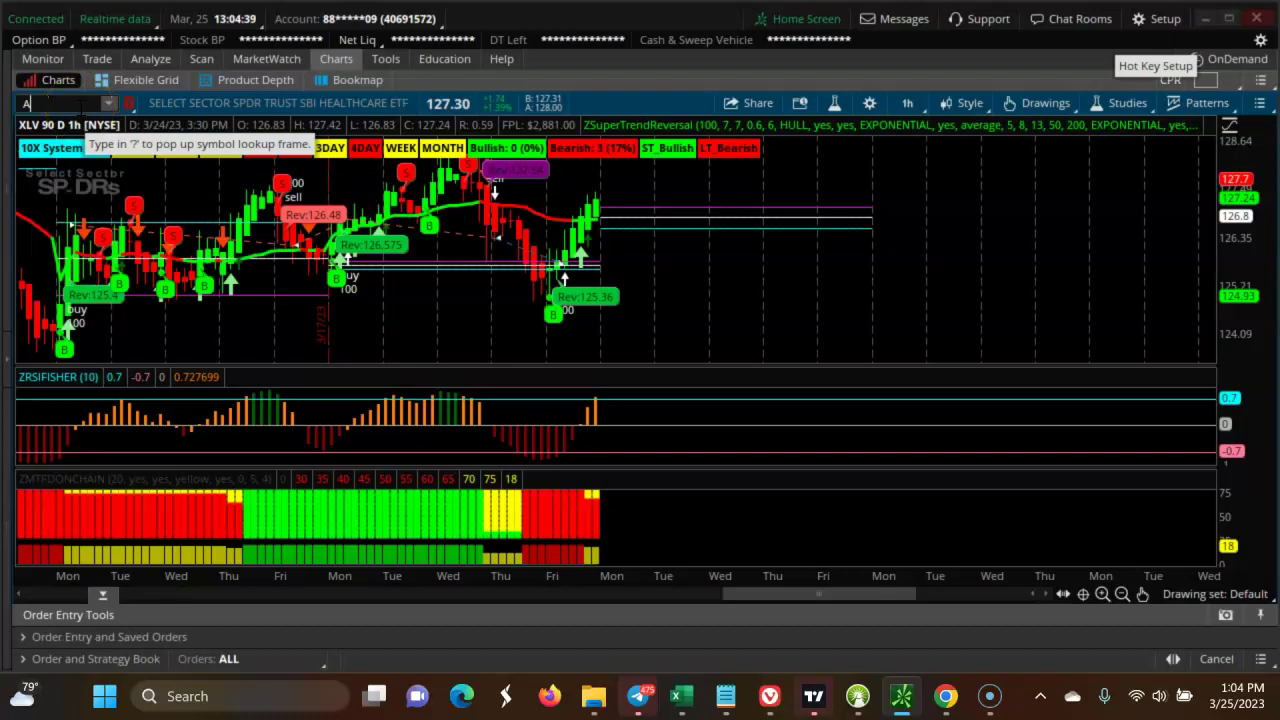
{"action": "type", "text": "TVI"}
{"action": "key", "text": "Return"}
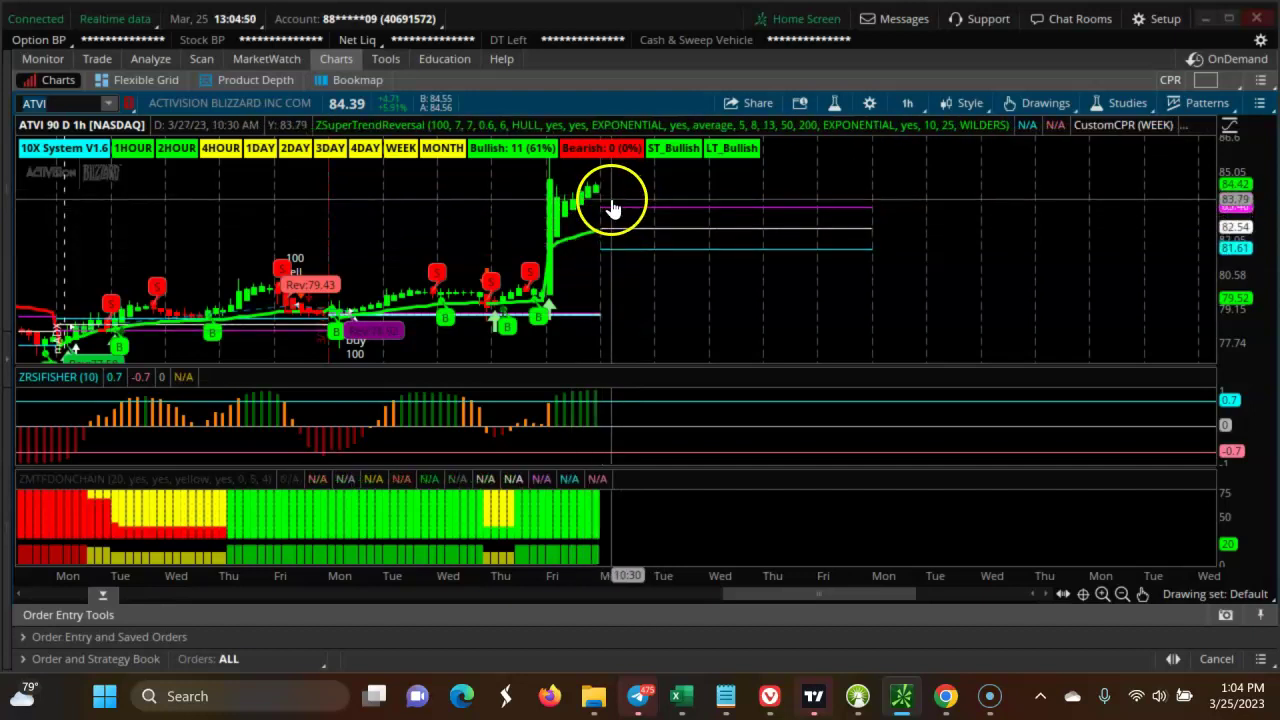
Go back to the scan results to pick Kroger and load the KR price chart
{"action": "left_click", "coordinate": [201, 60]}
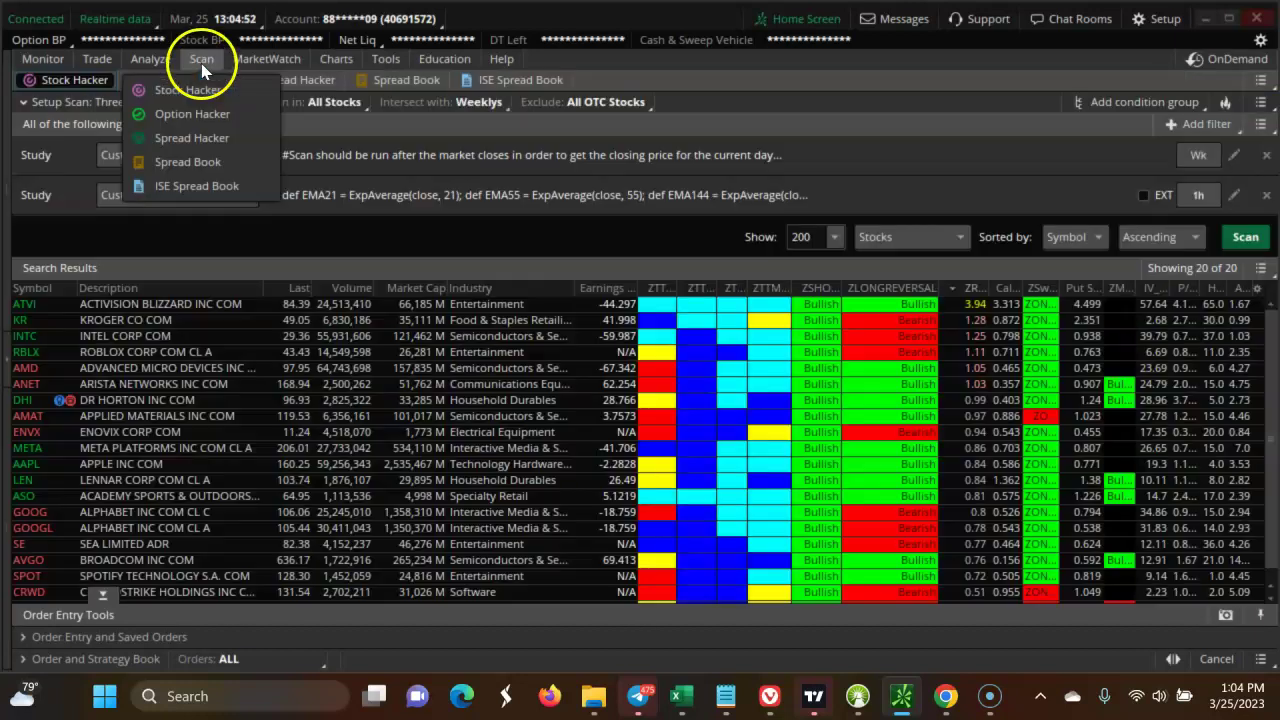
{"action": "left_click", "coordinate": [138, 321]}
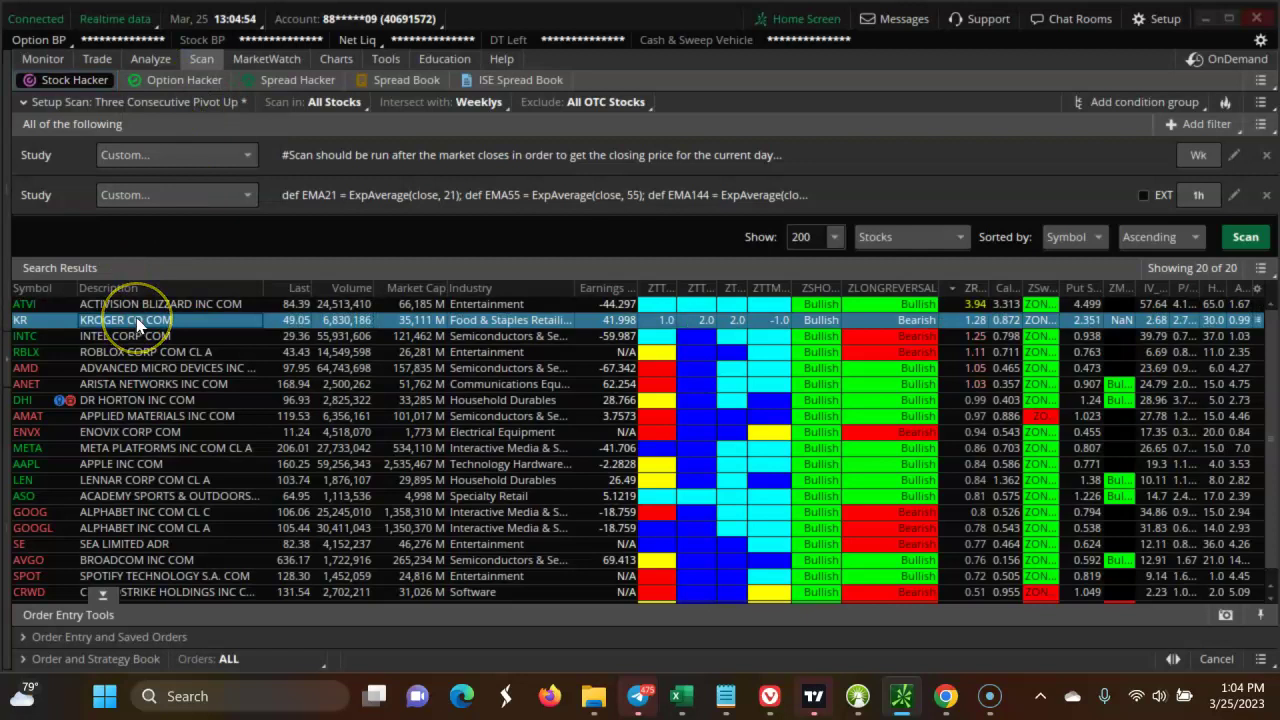
{"action": "left_click", "coordinate": [130, 304]}
{"action": "left_click", "coordinate": [316, 61]}
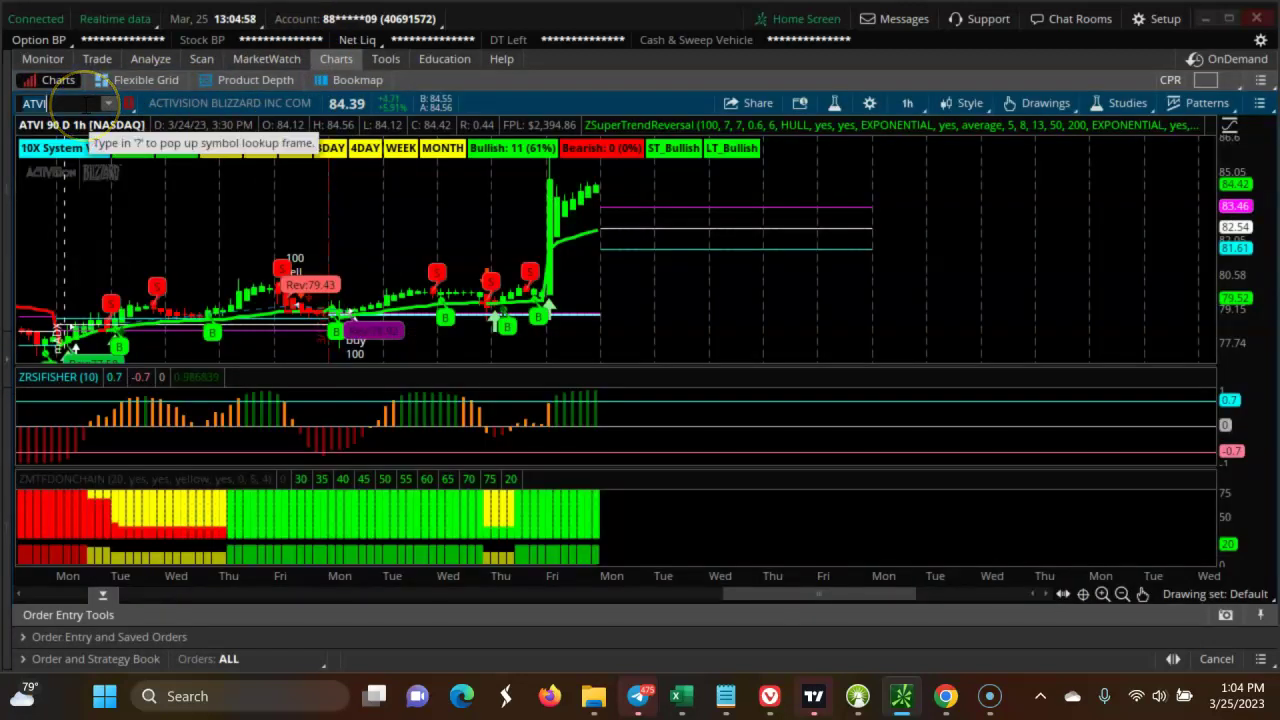
{"action": "type", "text": "KR"}
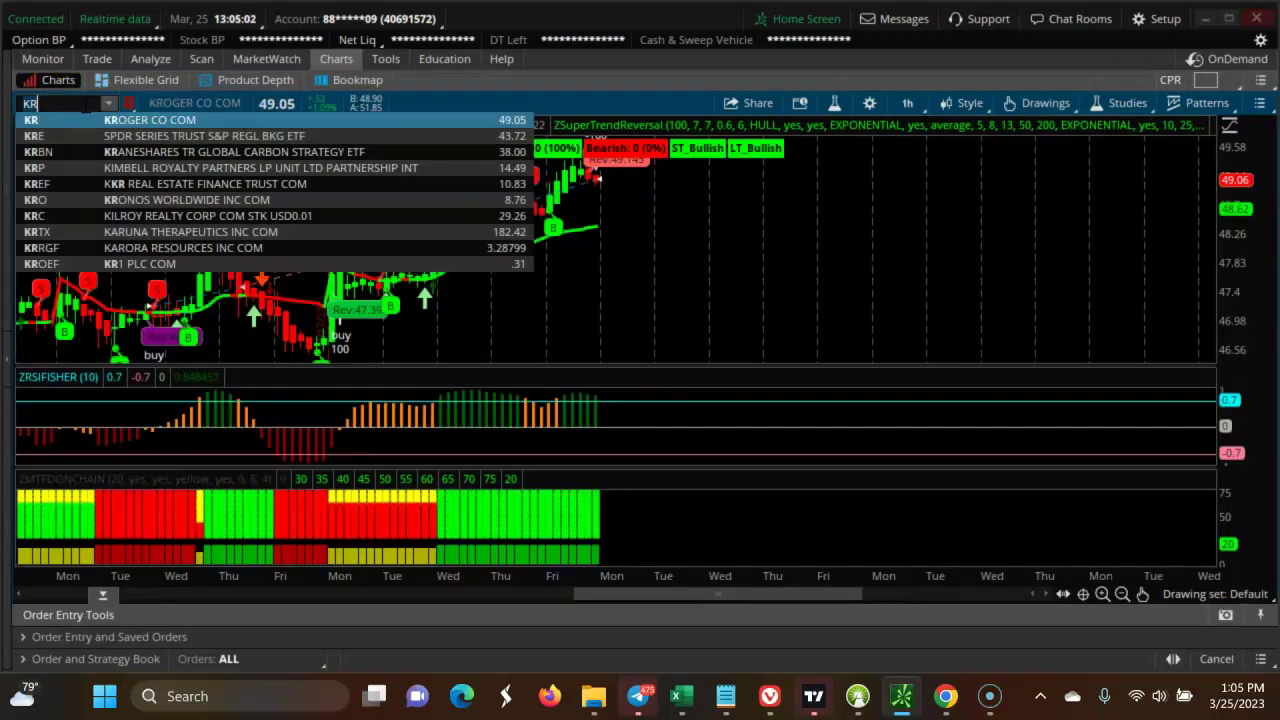
{"action": "left_click", "coordinate": [452, 108]}
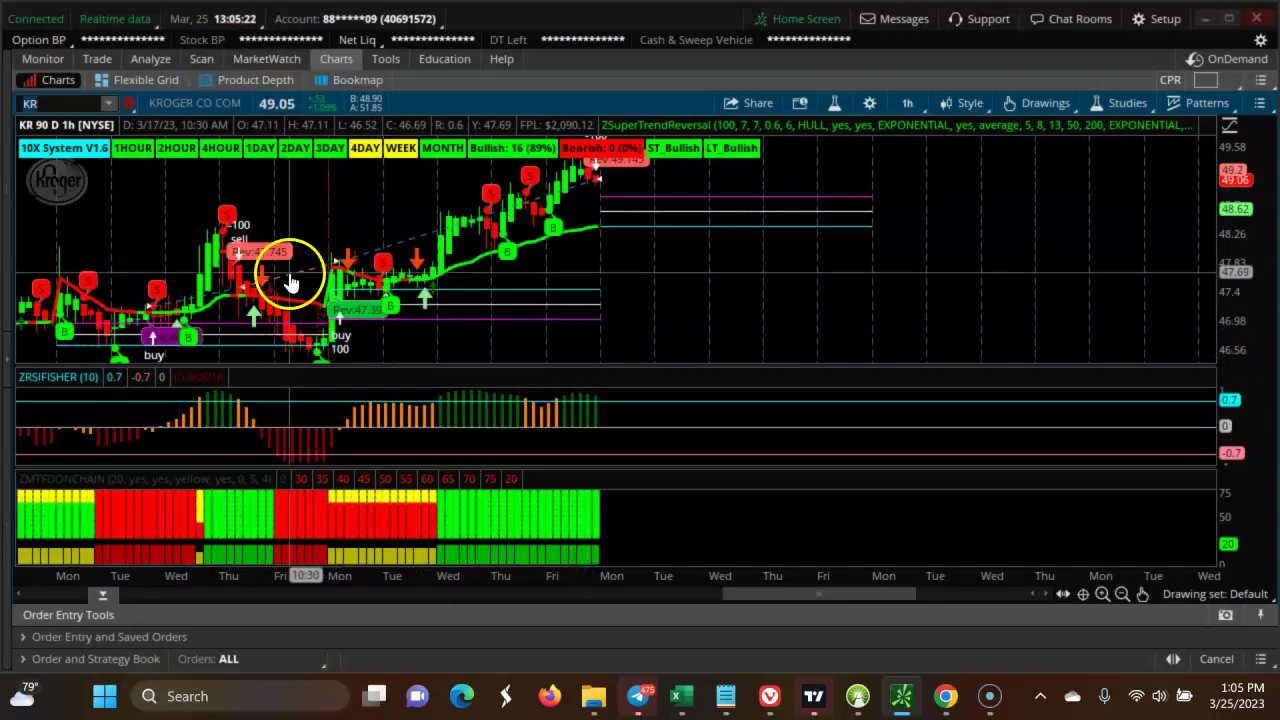
Select Intel in the scan results and load the INTC price chart
{"action": "left_click", "coordinate": [202, 60]}
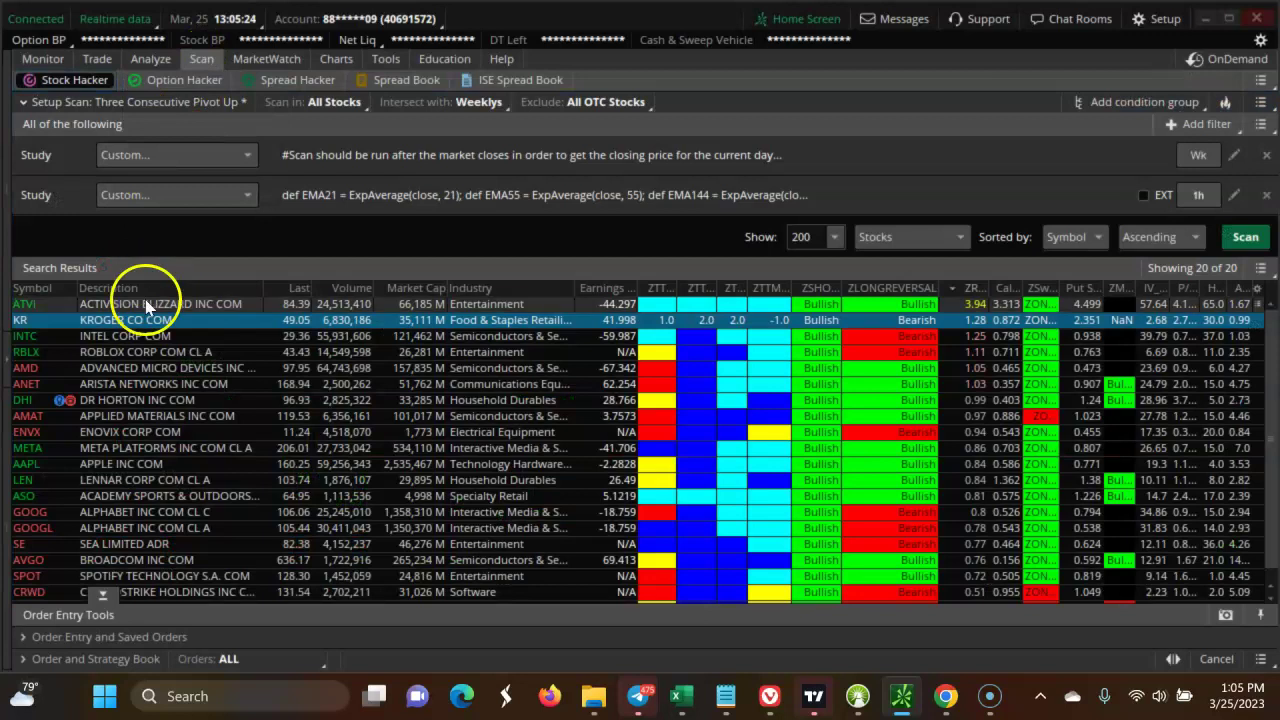
{"action": "left_click", "coordinate": [145, 336]}
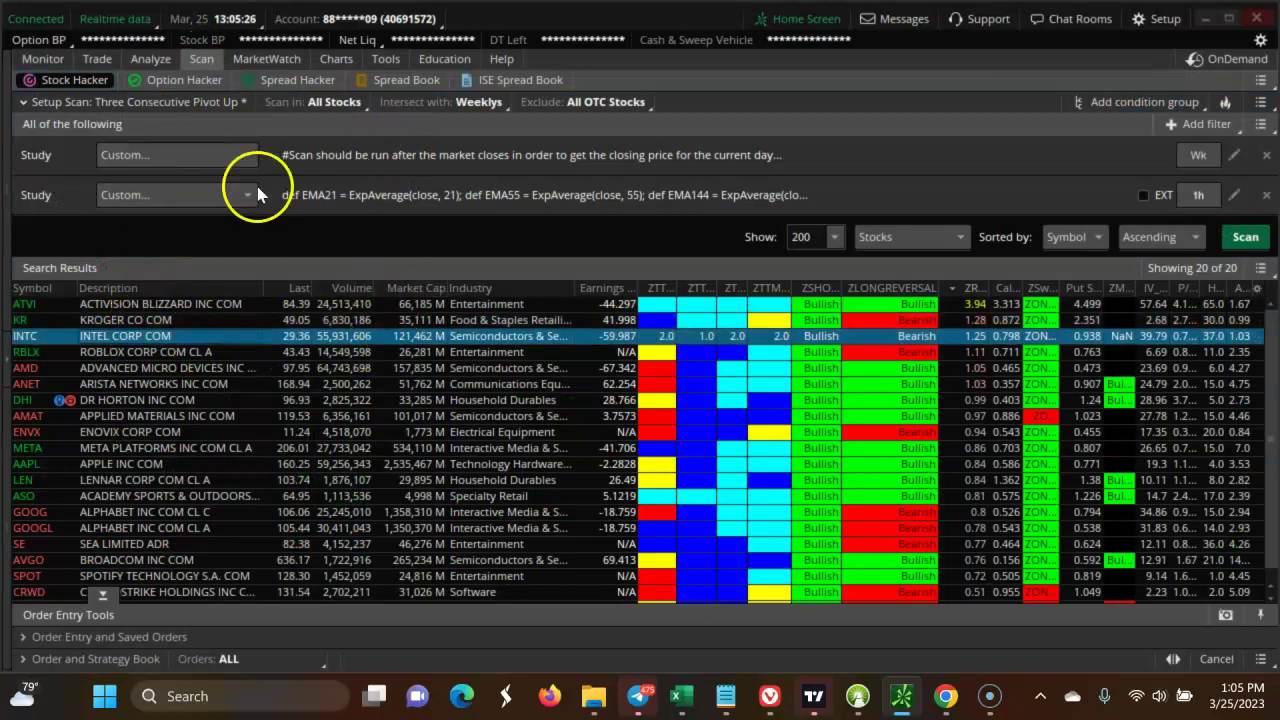
{"action": "left_click", "coordinate": [340, 62]}
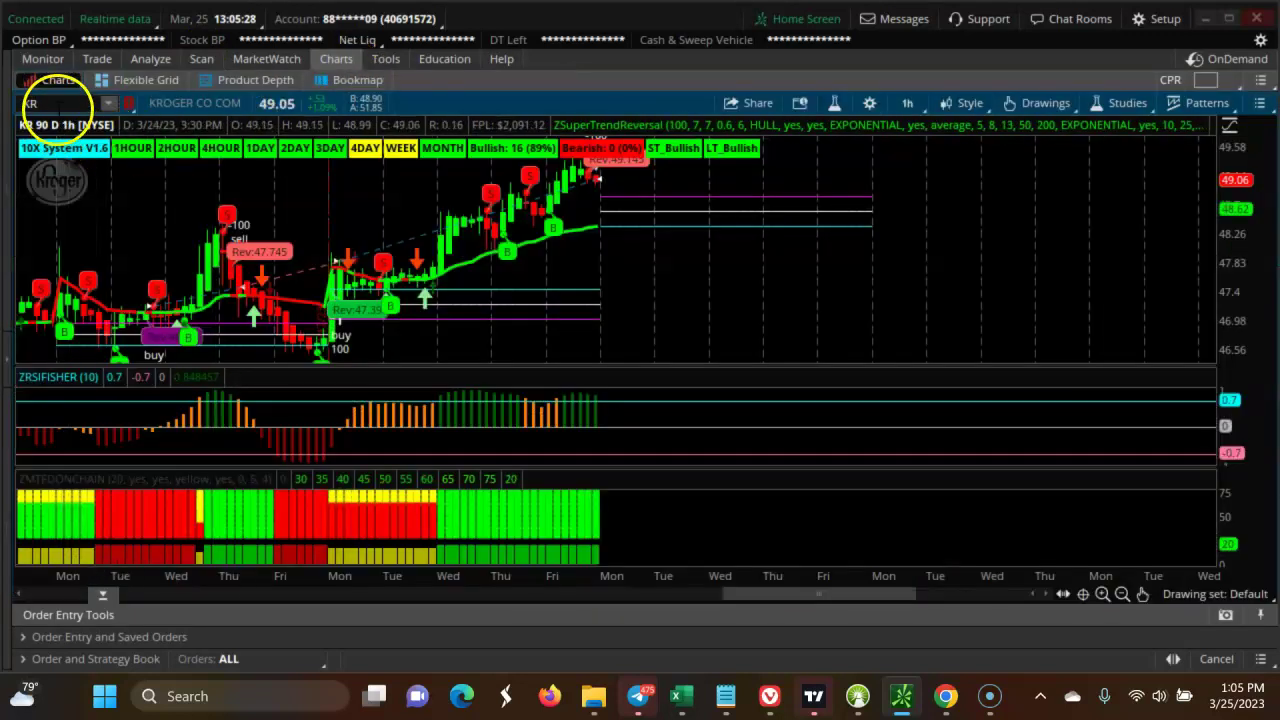
{"action": "left_click", "coordinate": [62, 104]}
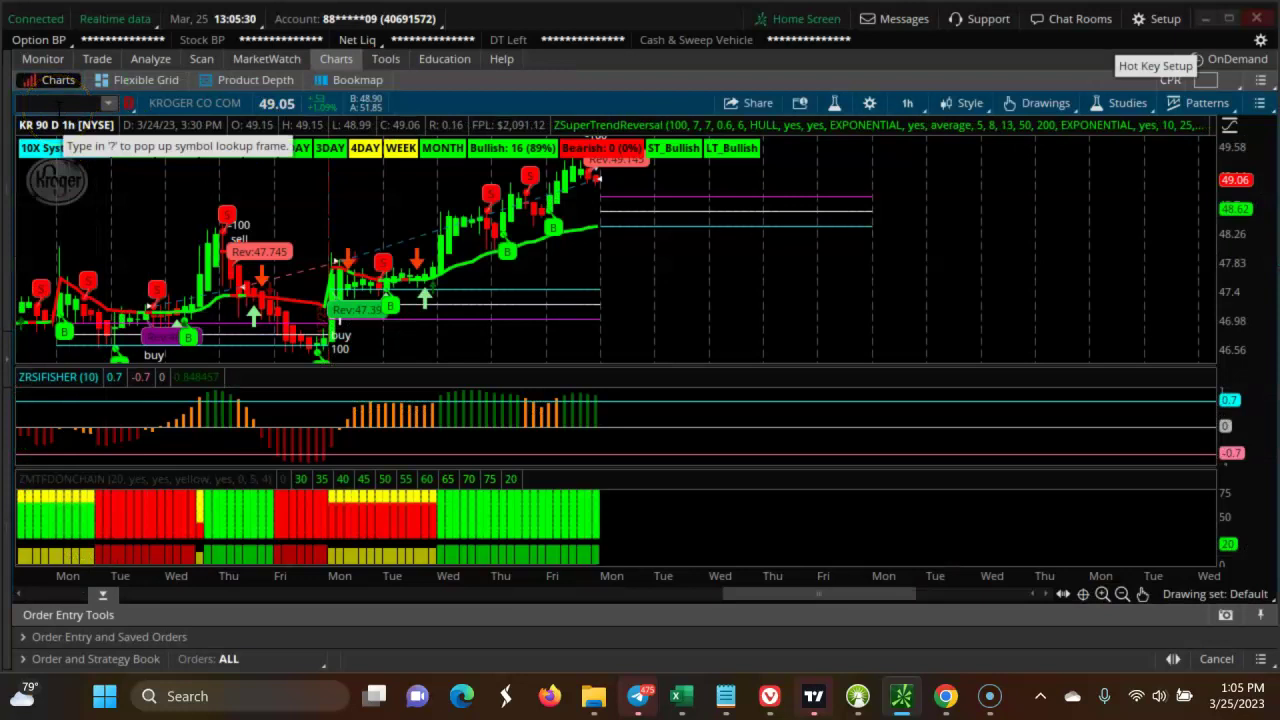
{"action": "type", "text": "SMX"}
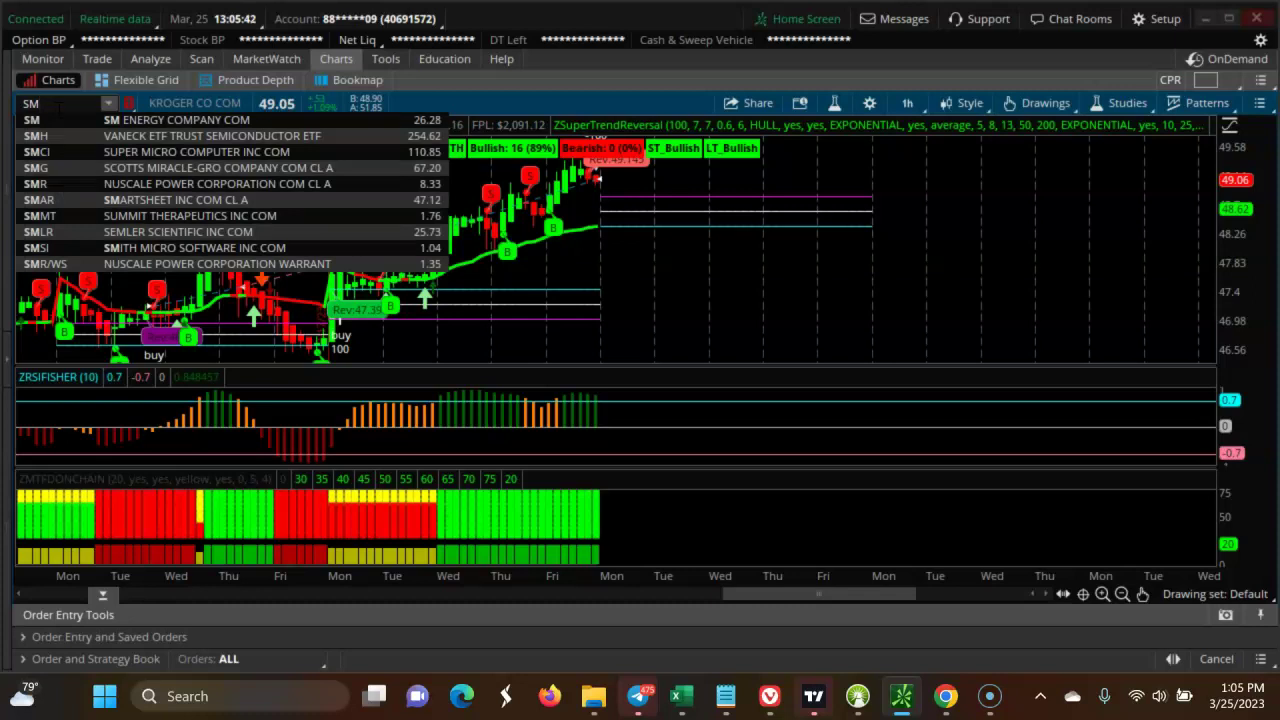
{"action": "key", "text": "Escape"}
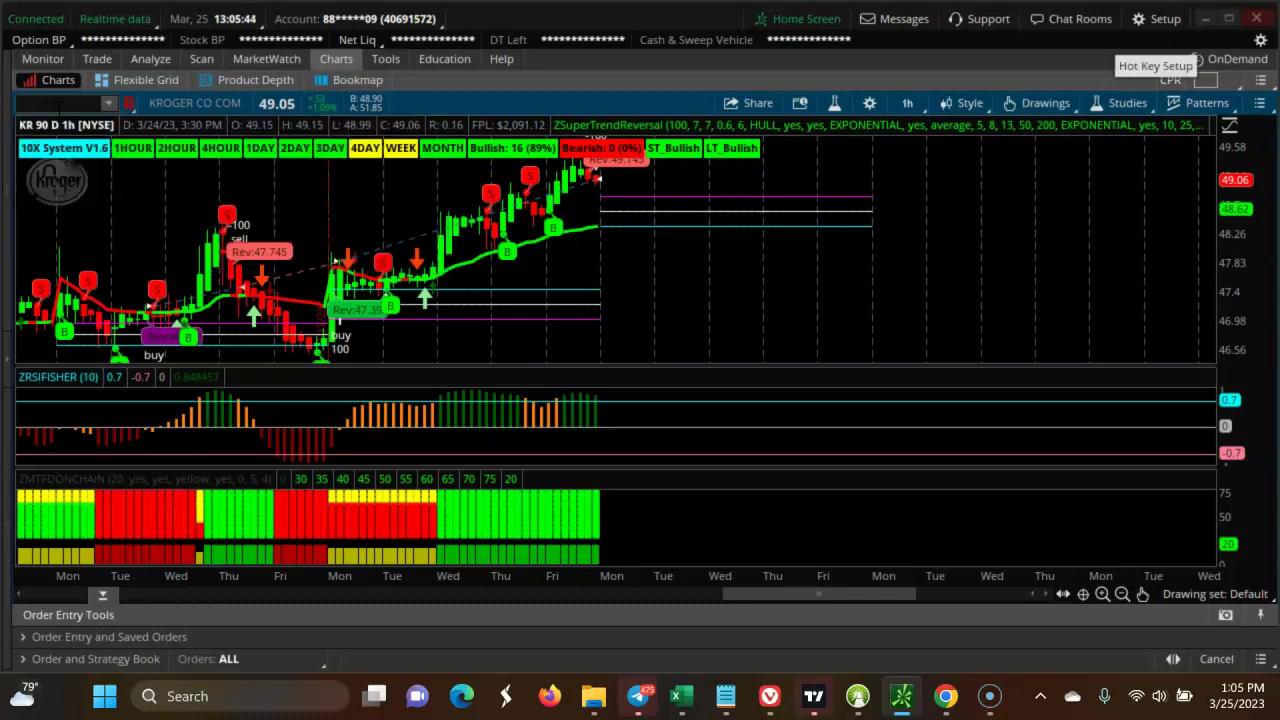
{"action": "type", "text": "INTC"}
{"action": "key", "text": "Return"}
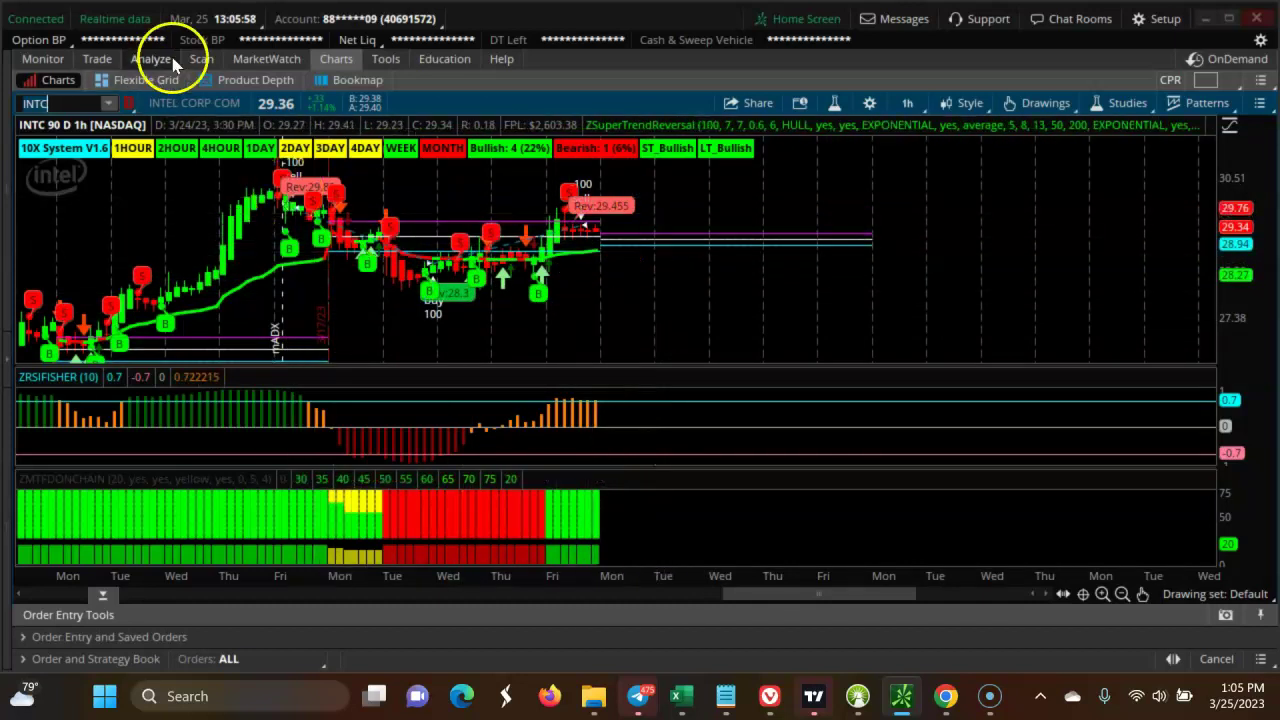
Return to the scan results and sort them by industry in descending order
{"action": "left_click", "coordinate": [204, 59]}
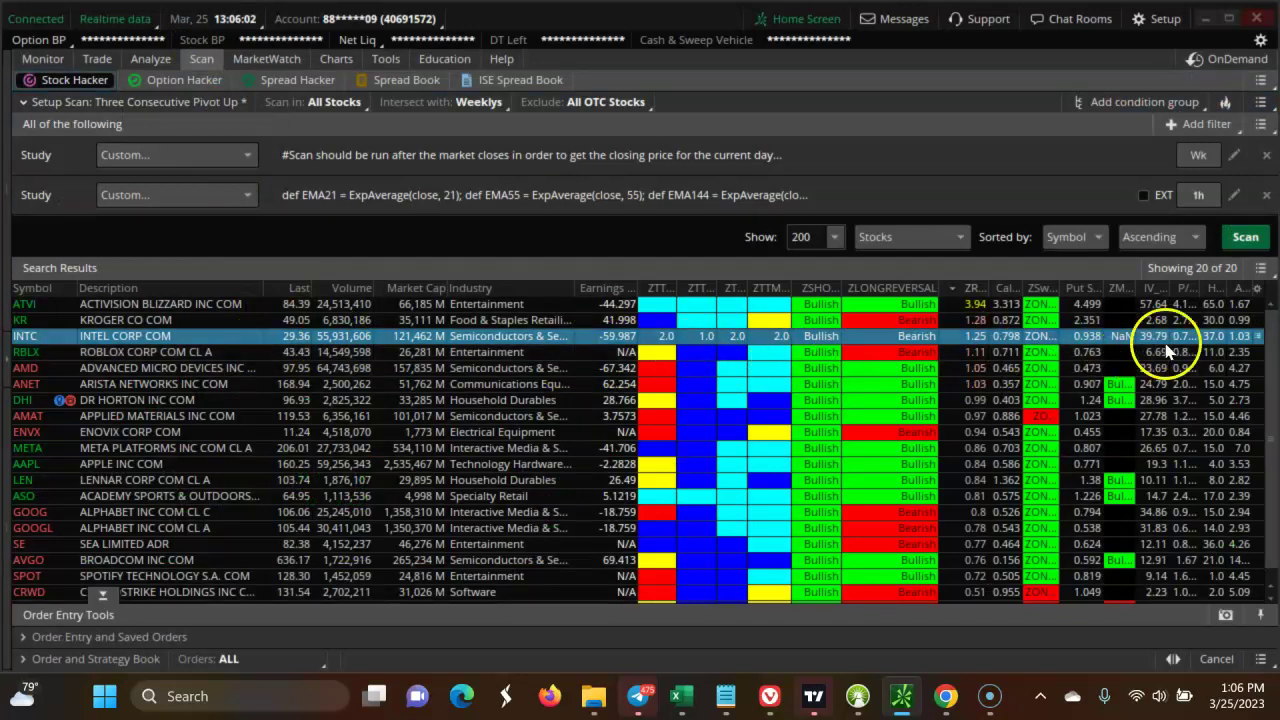
{"action": "left_click", "coordinate": [203, 355]}
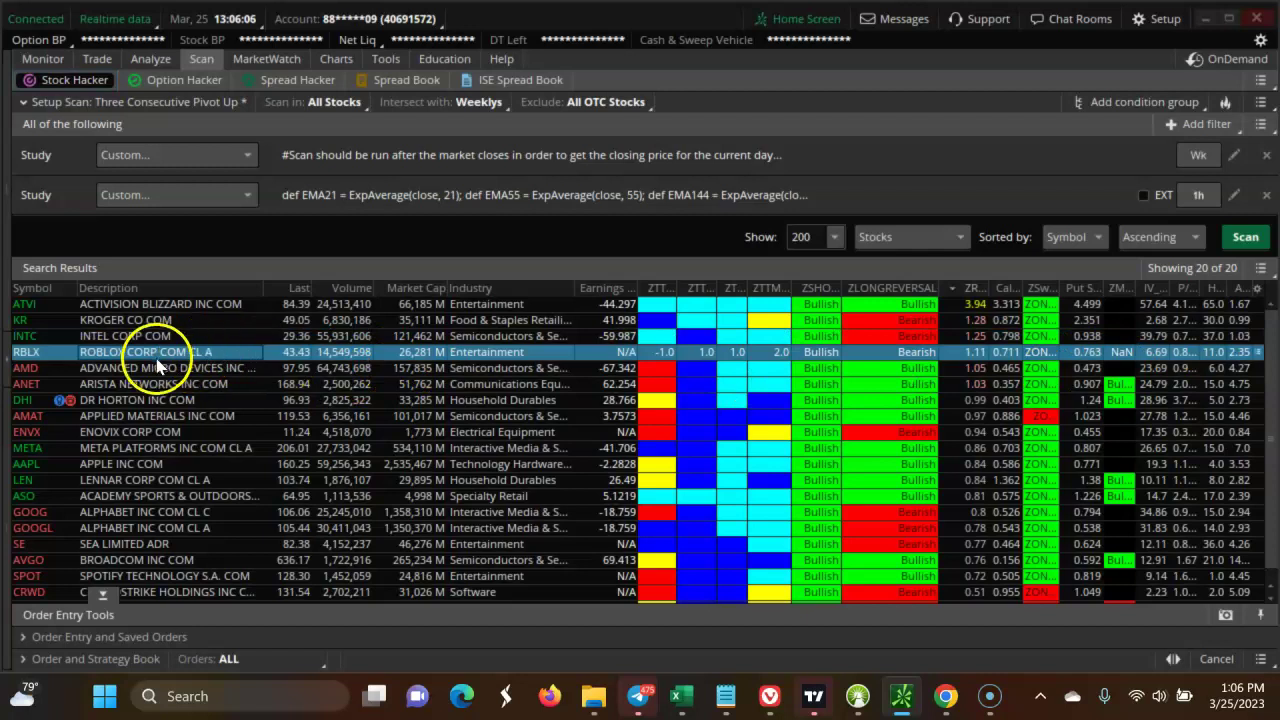
{"action": "left_click", "coordinate": [455, 303]}
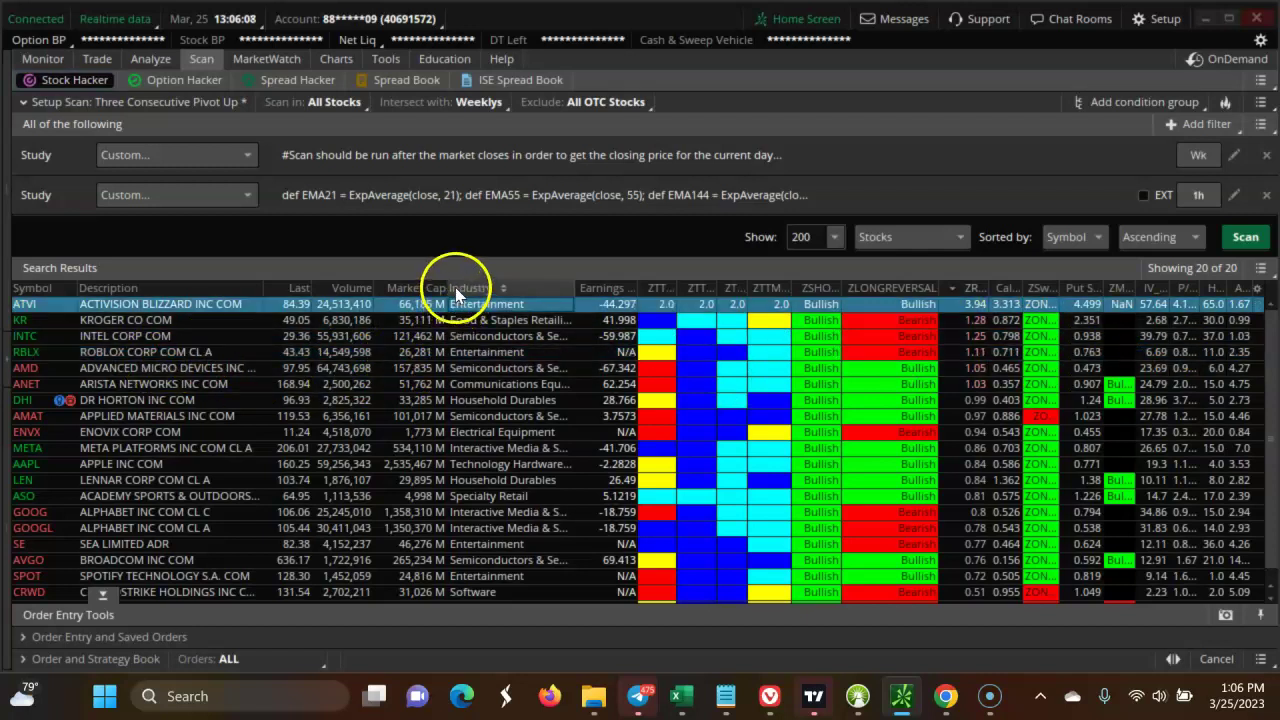
{"action": "left_click", "coordinate": [441, 290]}
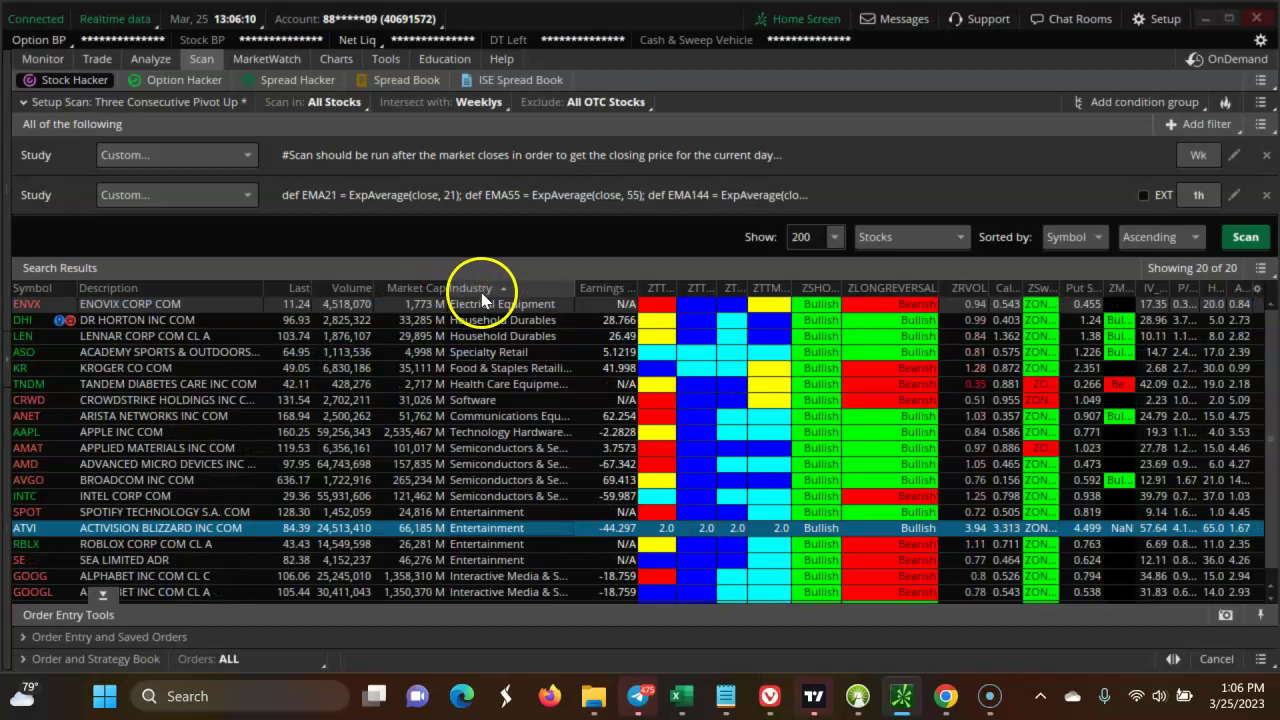
{"action": "left_click", "coordinate": [481, 292]}
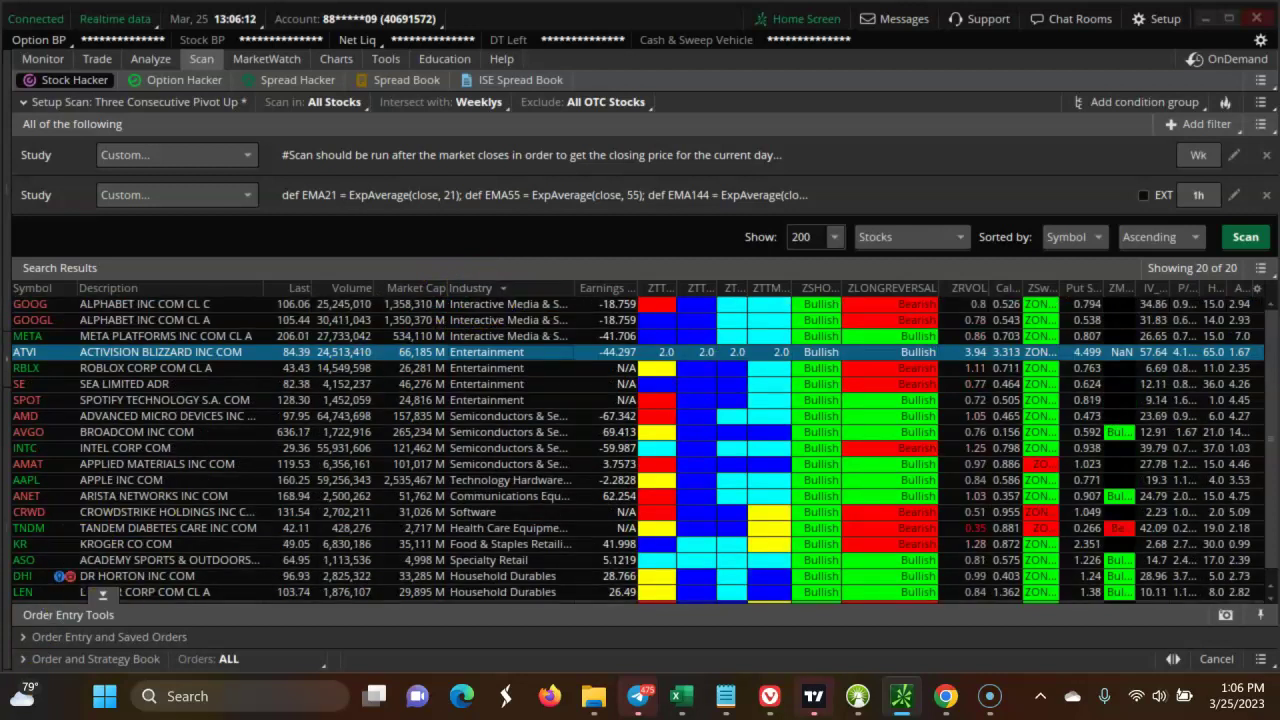
Load the SOXL chart to examine the semiconductor ETF's recent hourly trend and signals
{"action": "left_click", "coordinate": [900, 700]}
{"action": "left_click", "coordinate": [900, 697]}
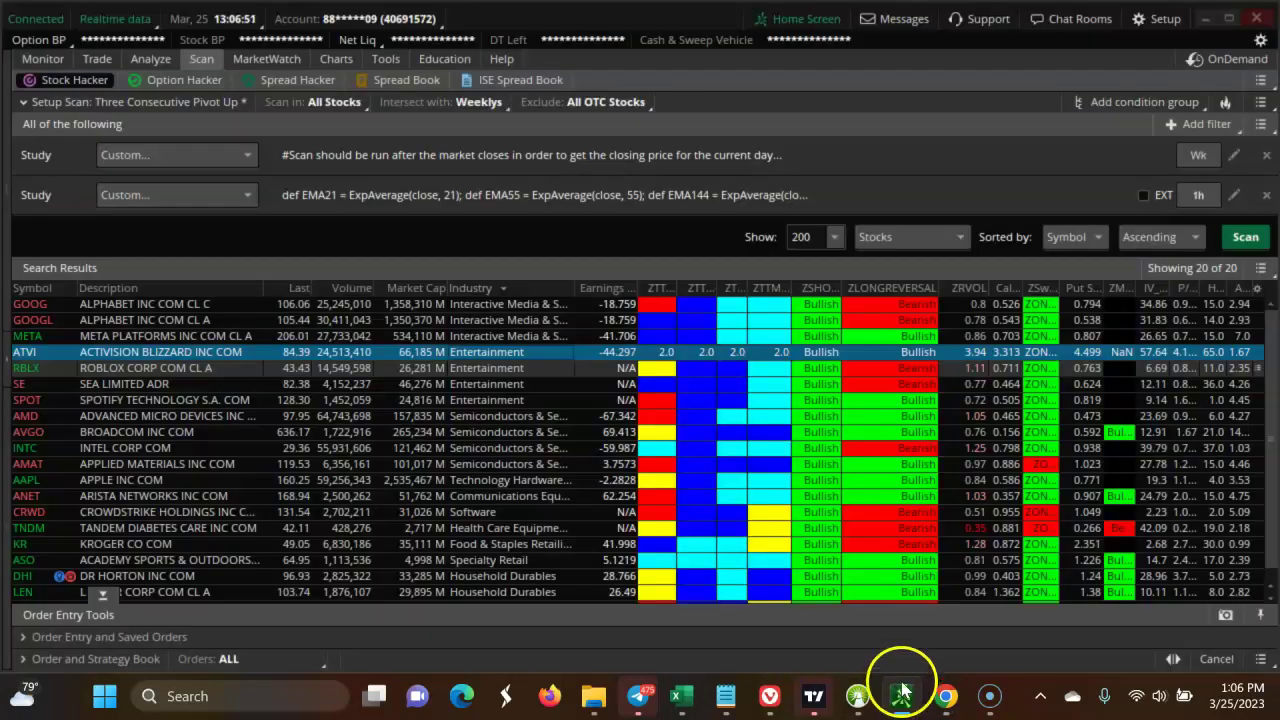
{"action": "left_click", "coordinate": [337, 59]}
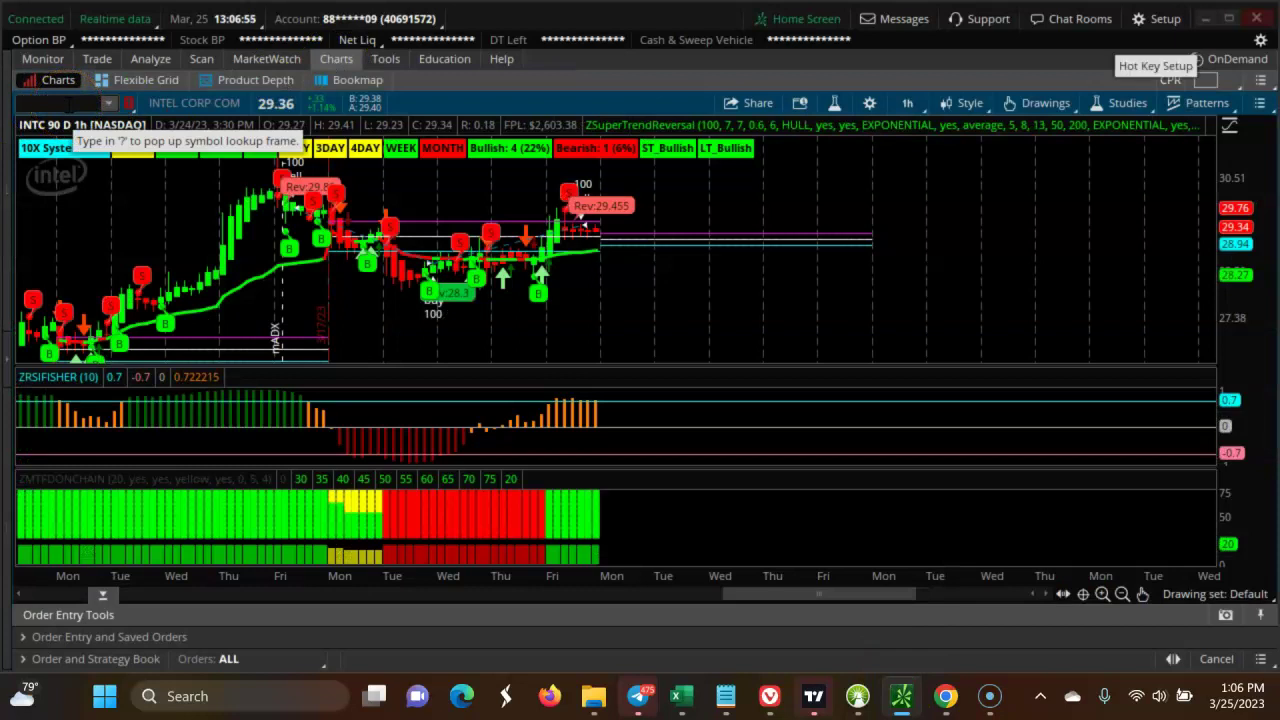
{"action": "type", "text": "OX"}
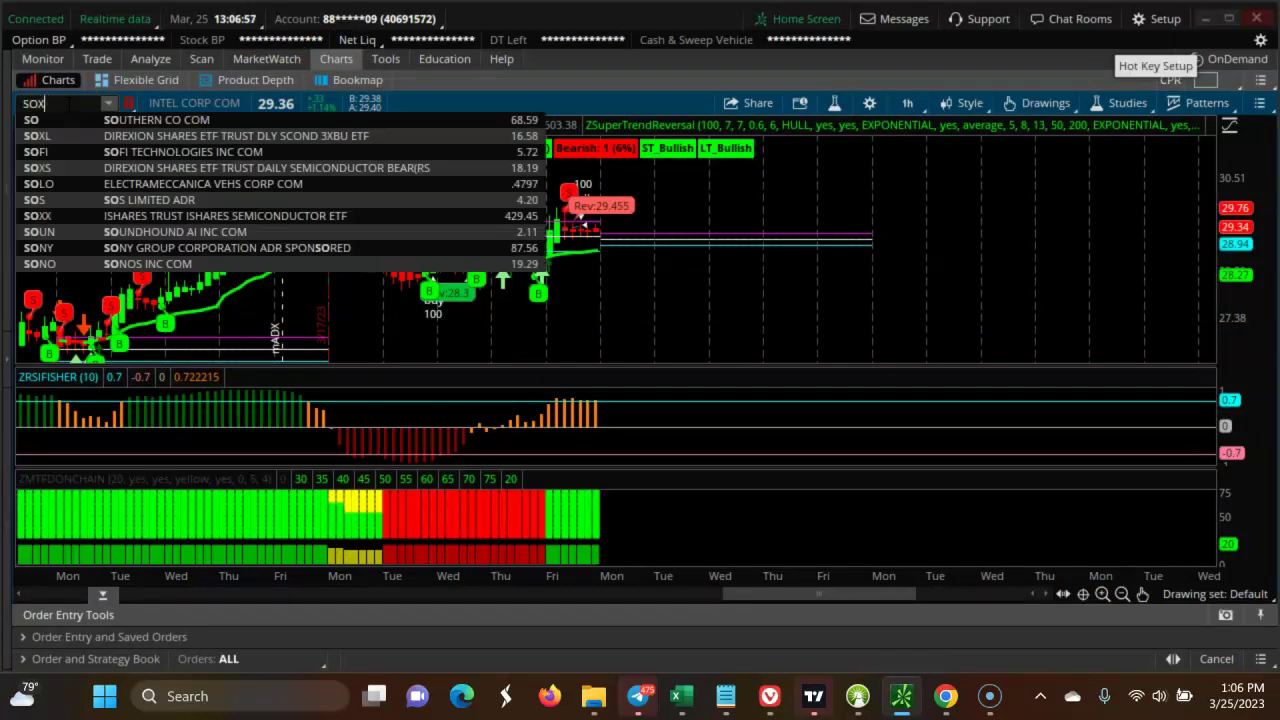
{"action": "type", "text": "L"}
{"action": "key", "text": "Return"}
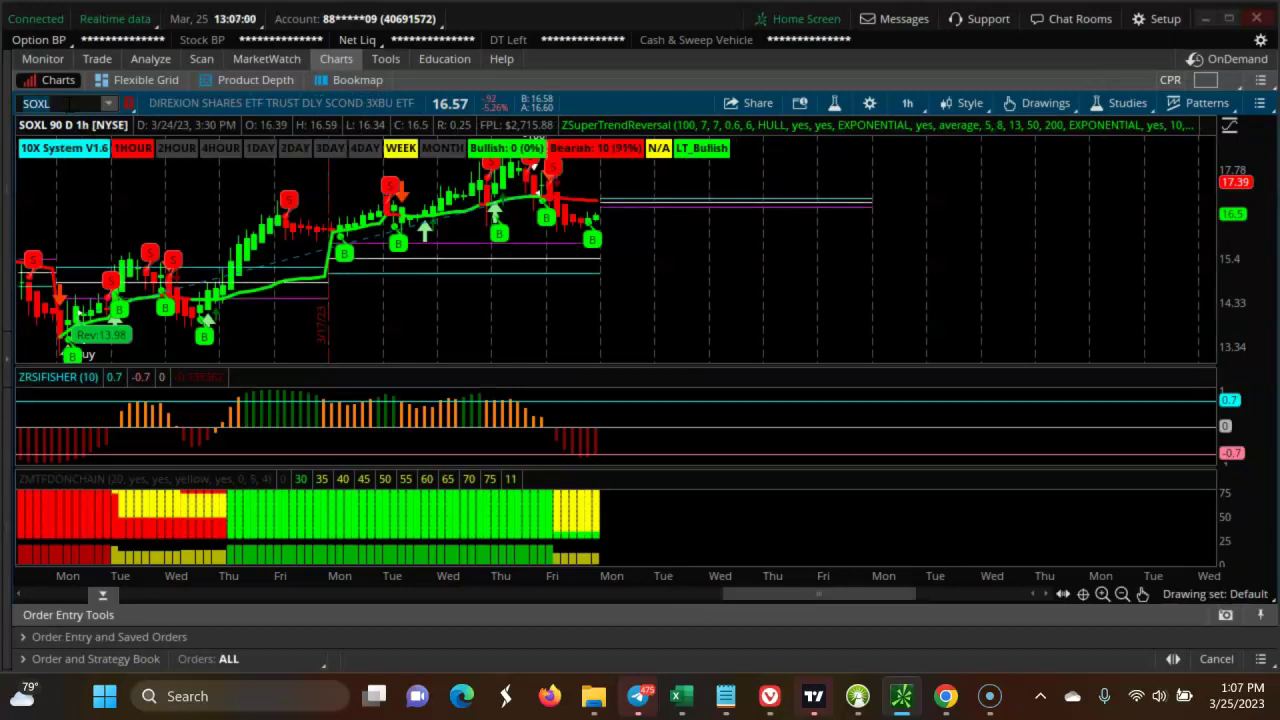
{"action": "left_click", "coordinate": [337, 218]}
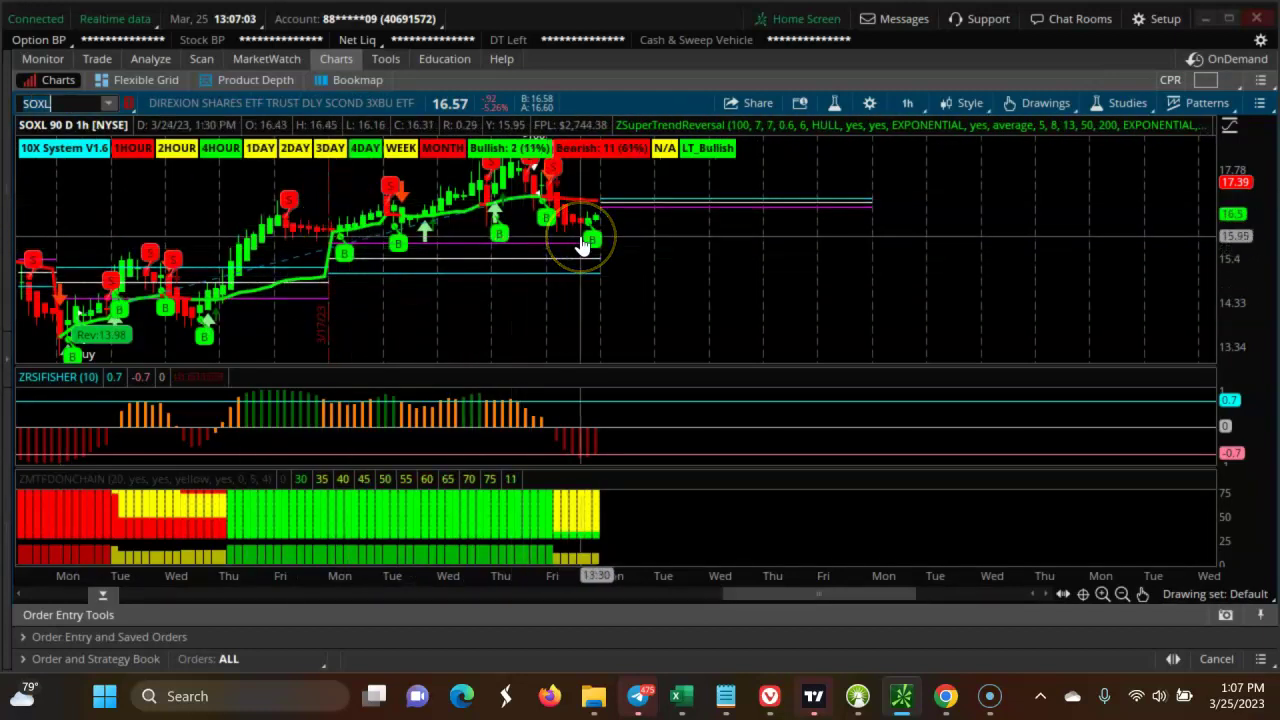
{"action": "left_click", "coordinate": [466, 266]}
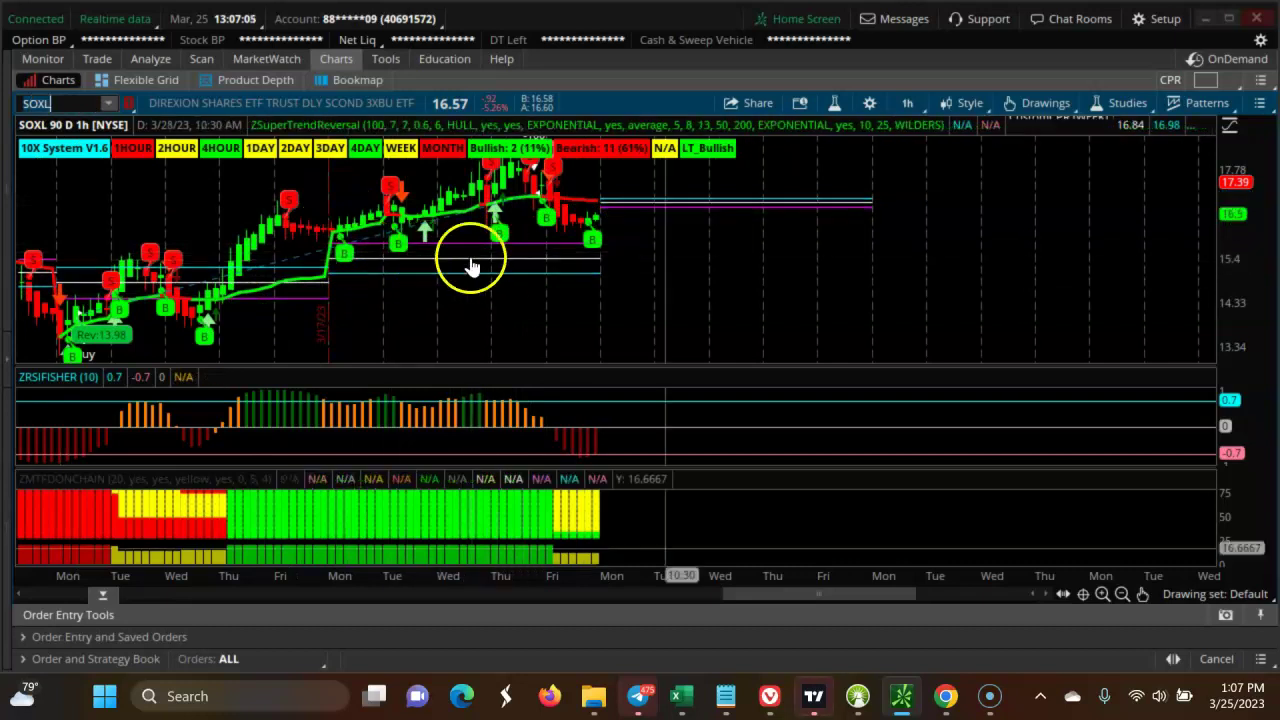
{"action": "left_click", "coordinate": [897, 703]}
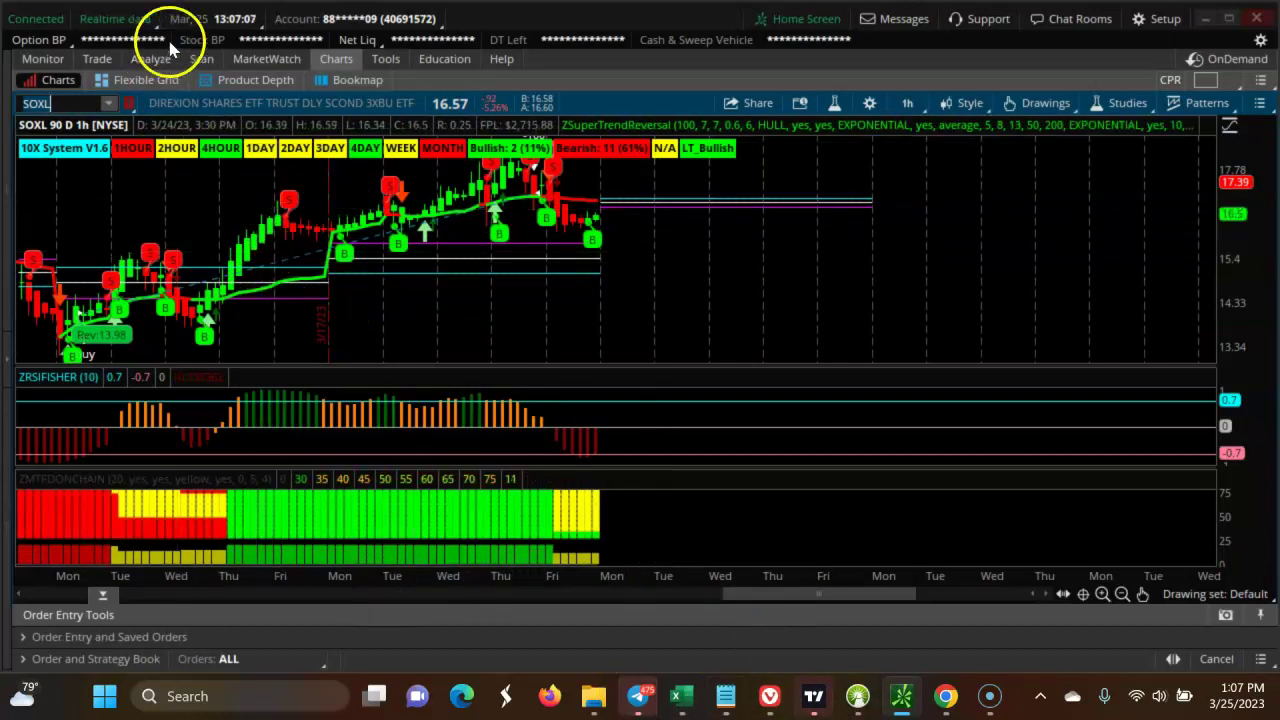
Review the industry-sorted scan results and load the chart for GOOG, Alphabet class C
{"action": "left_click", "coordinate": [196, 58]}
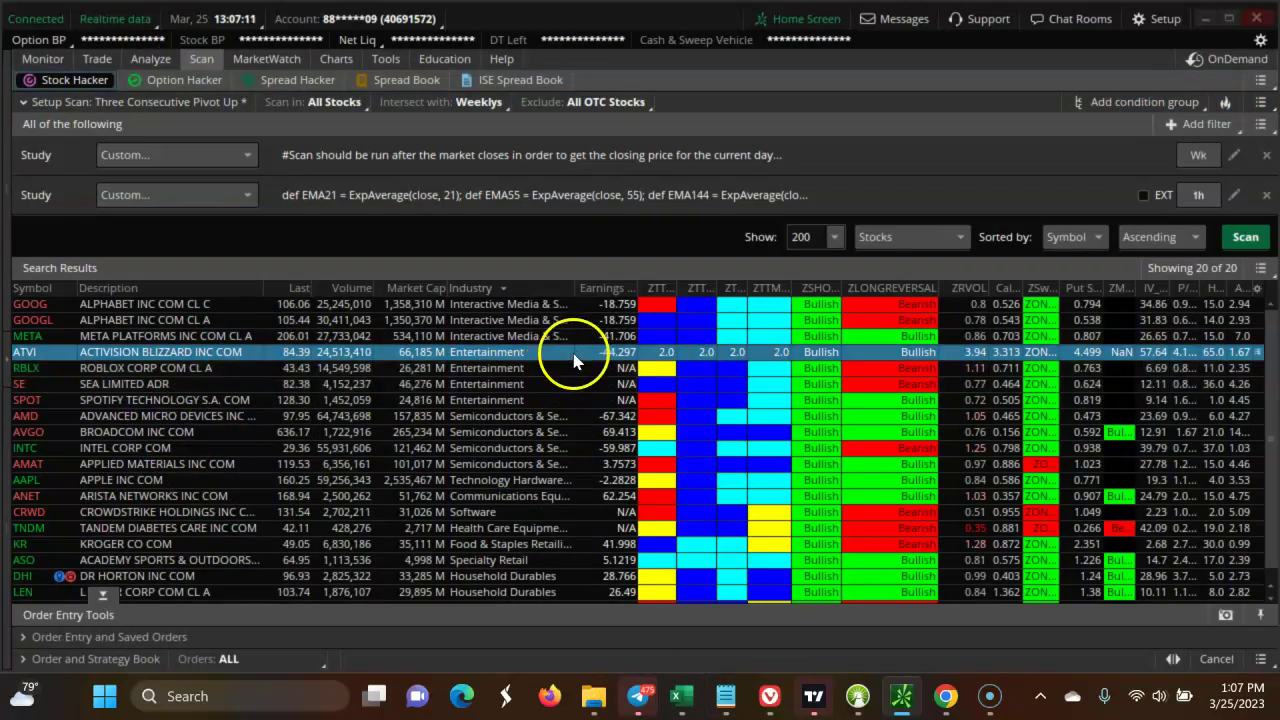
{"action": "left_click", "coordinate": [333, 58]}
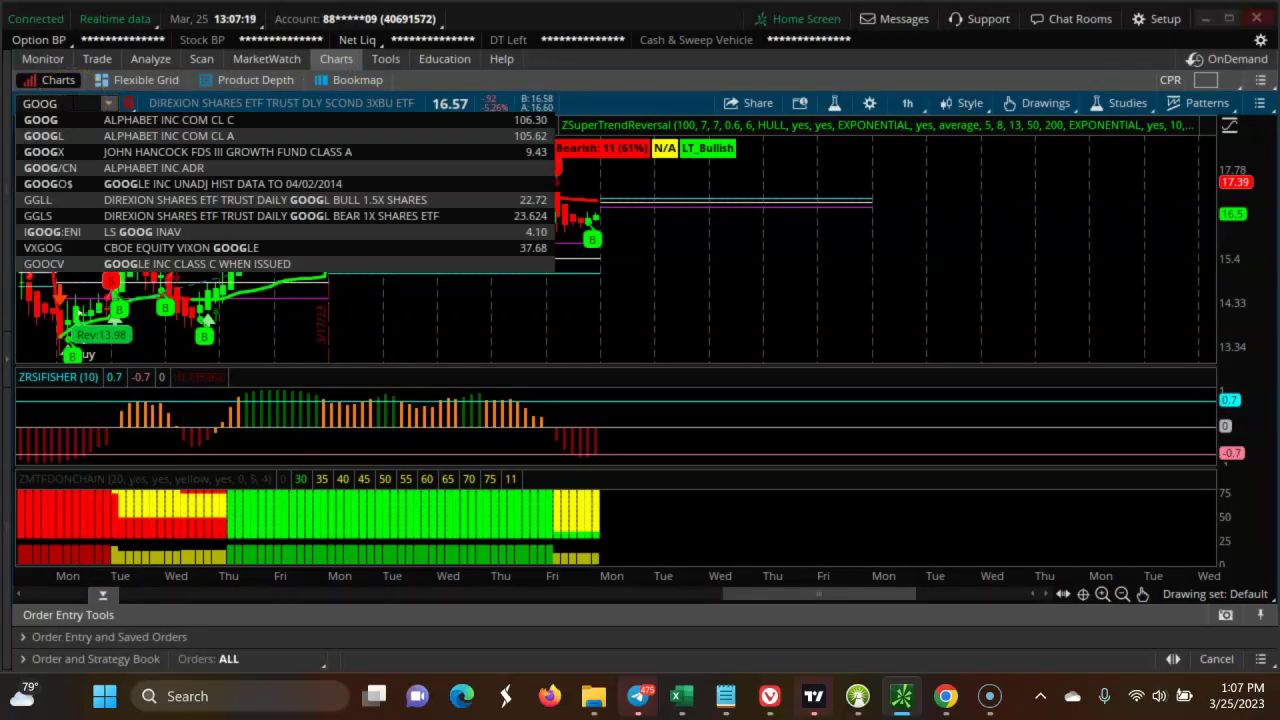
{"action": "left_click", "coordinate": [80, 119]}
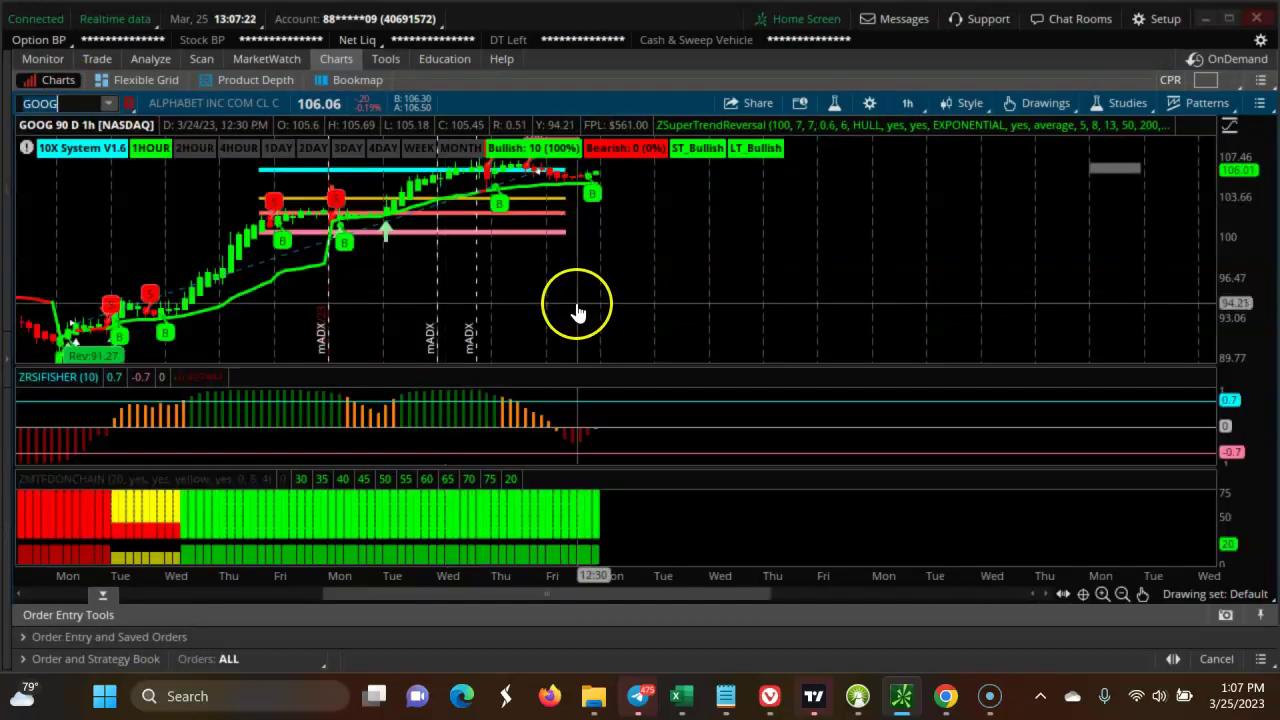
Examine earlier hourly price action and signals on the GOOG chart
{"action": "mouse_move", "coordinate": [491, 277]}
{"action": "left_mouse_down"}
{"action": "mouse_move", "coordinate": [898, 292]}
{"action": "mouse_move", "coordinate": [823, 251]}
{"action": "left_mouse_up"}
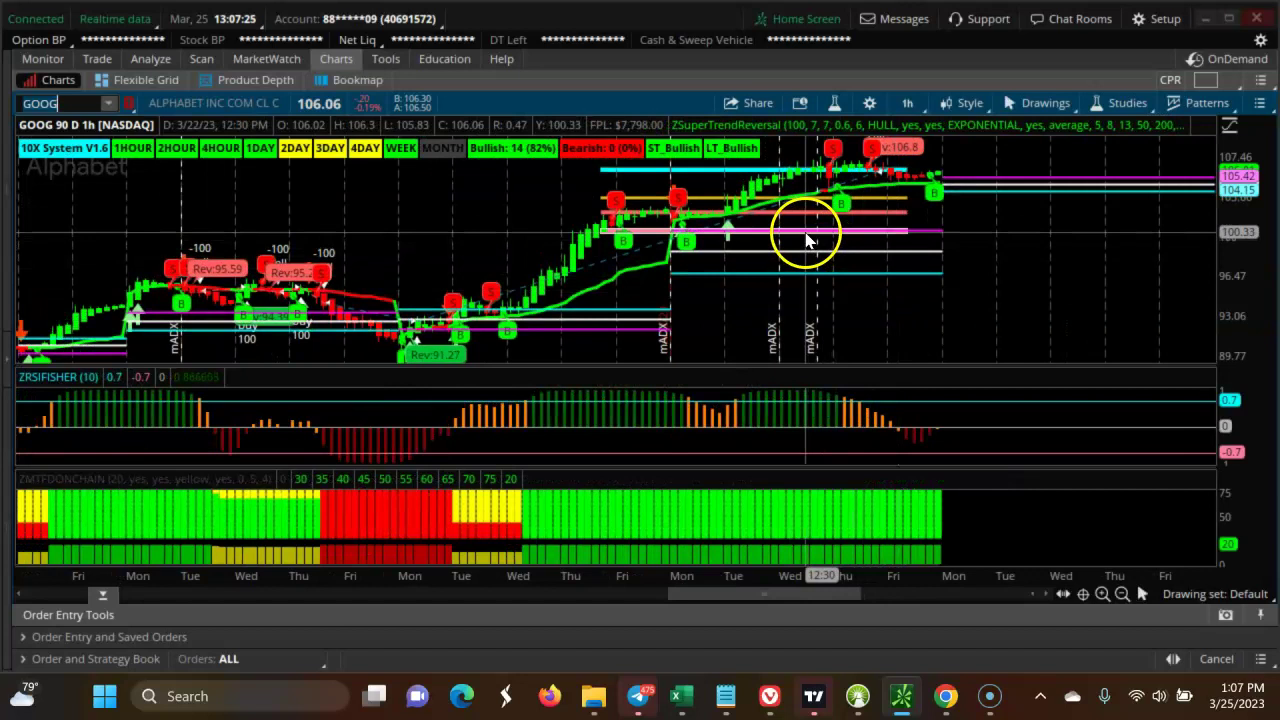
{"action": "double_click", "coordinate": [761, 181]}
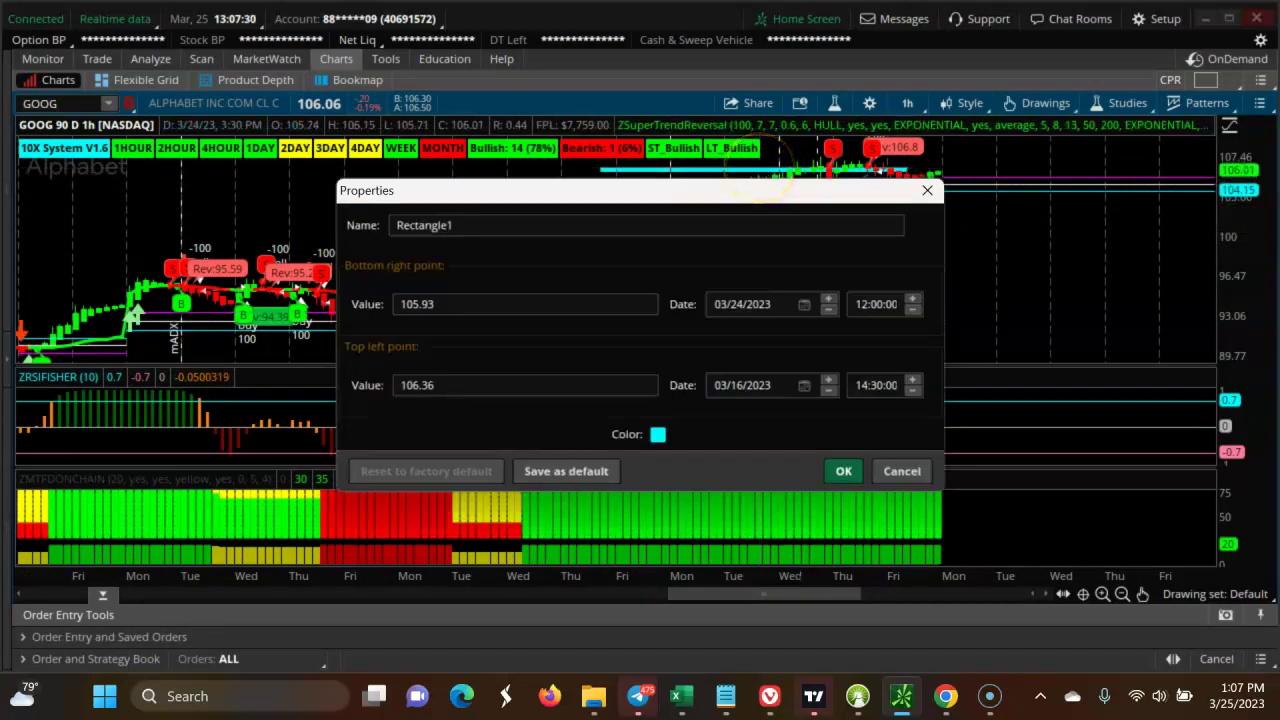
{"action": "left_click", "coordinate": [927, 190]}
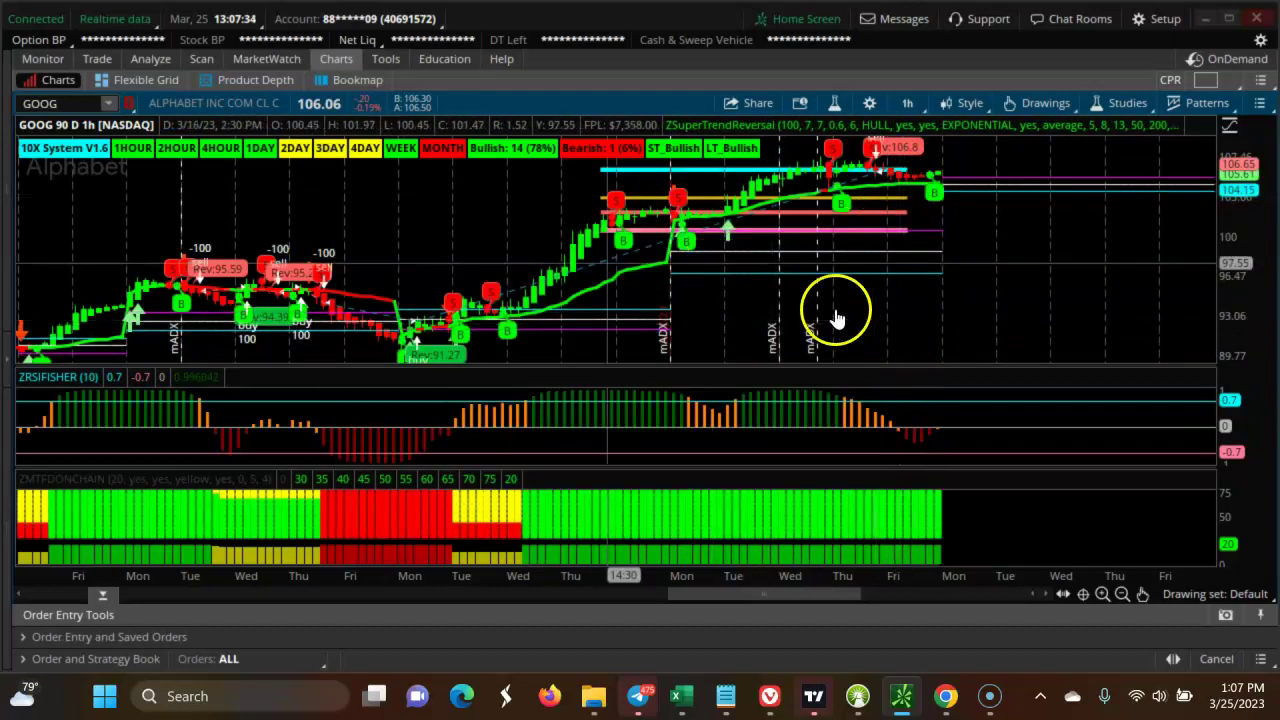
Return to the scan results and sort them by market cap in descending order
{"action": "left_click", "coordinate": [202, 60]}
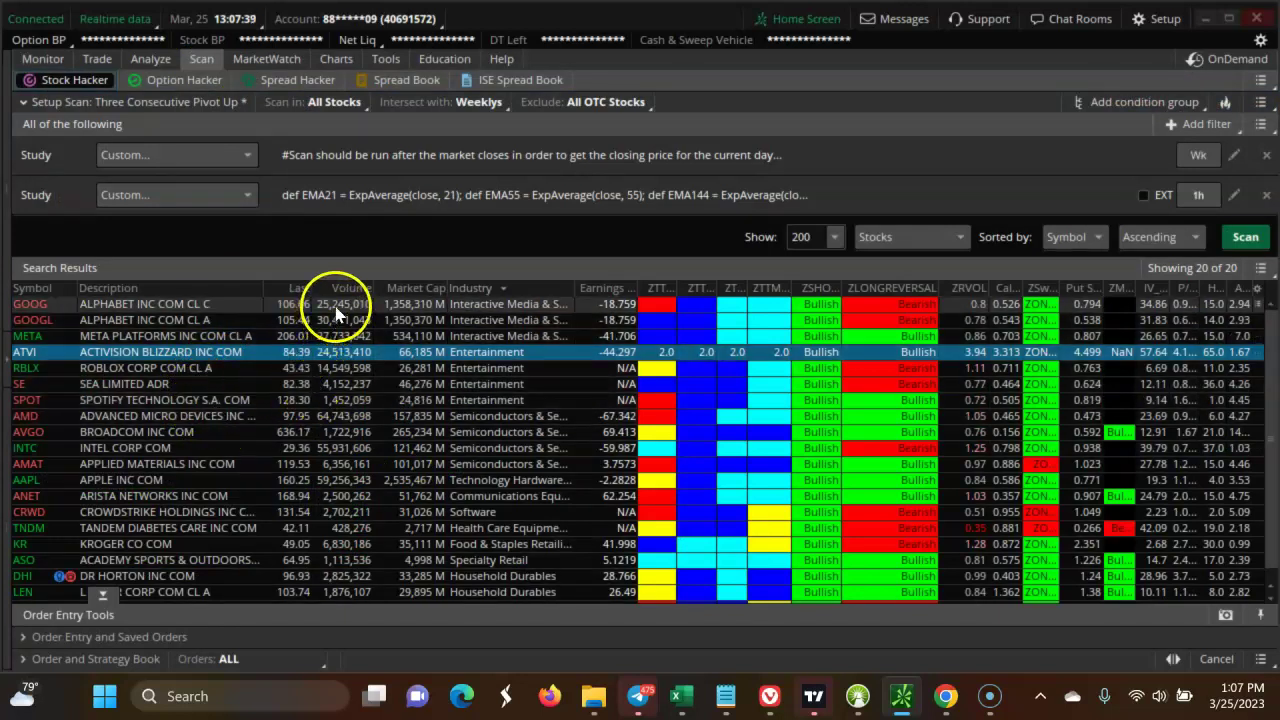
{"action": "left_click", "coordinate": [398, 288]}
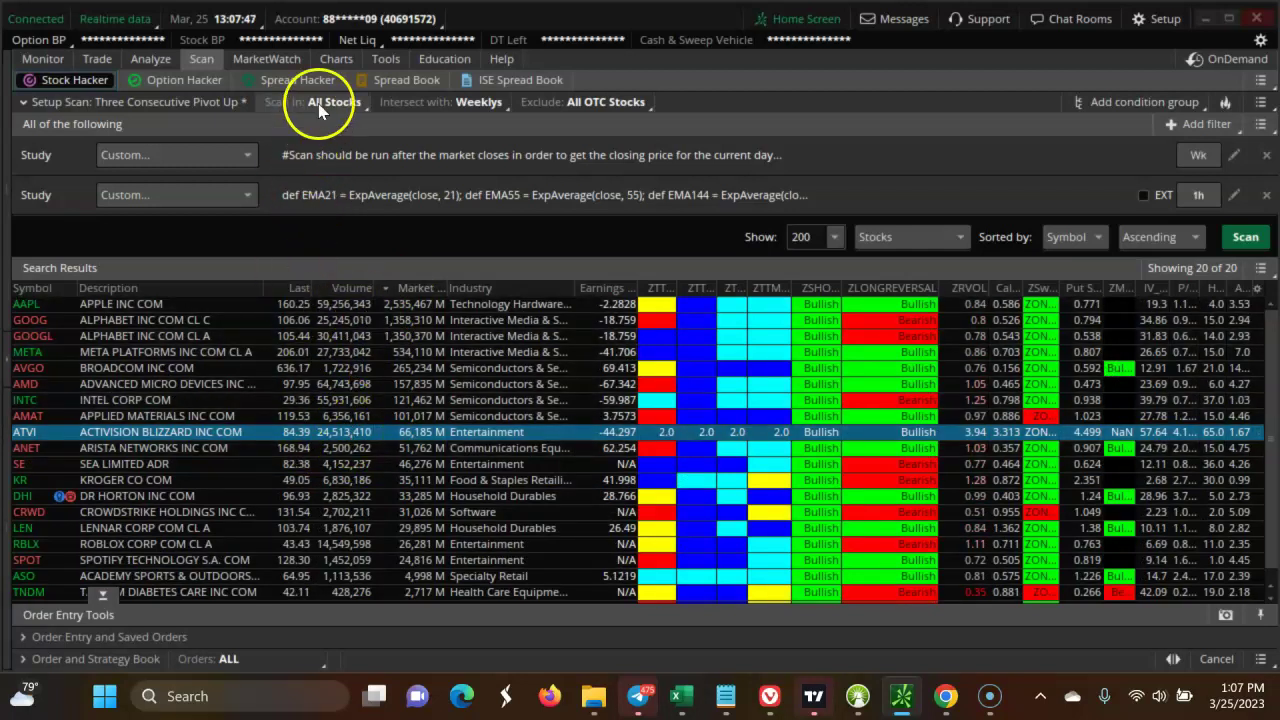
Load the hourly price chart for XLK, the Select Sector SPDR technology ETF
{"action": "left_click", "coordinate": [326, 60]}
{"action": "left_click", "coordinate": [60, 103]}
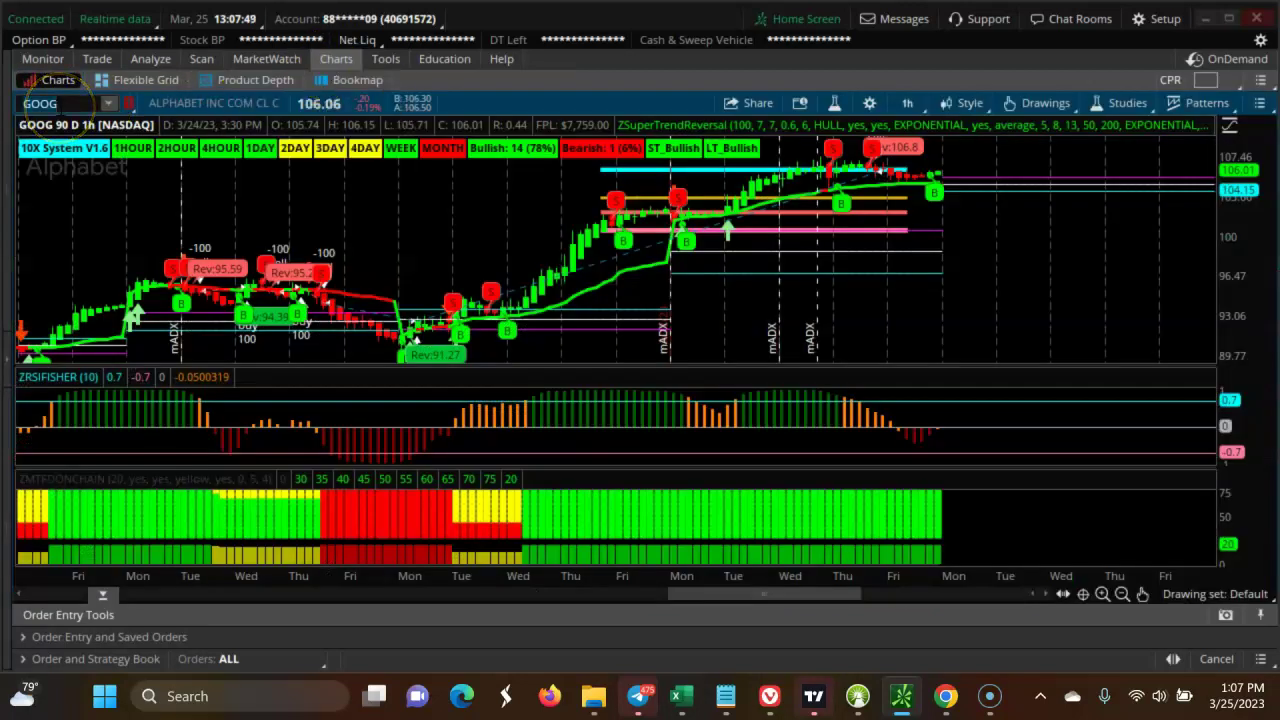
{"action": "key", "text": "BackSpace"}
{"action": "type", "text": "XLK"}
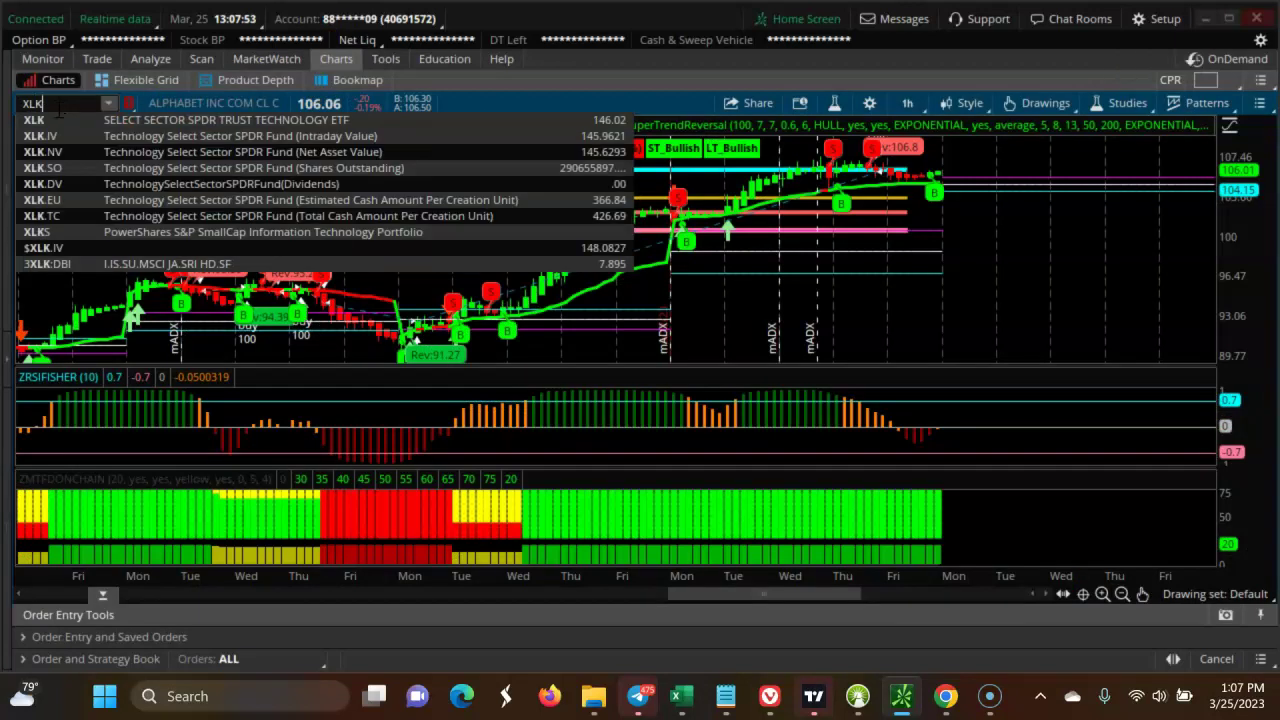
{"action": "left_click", "coordinate": [53, 113]}
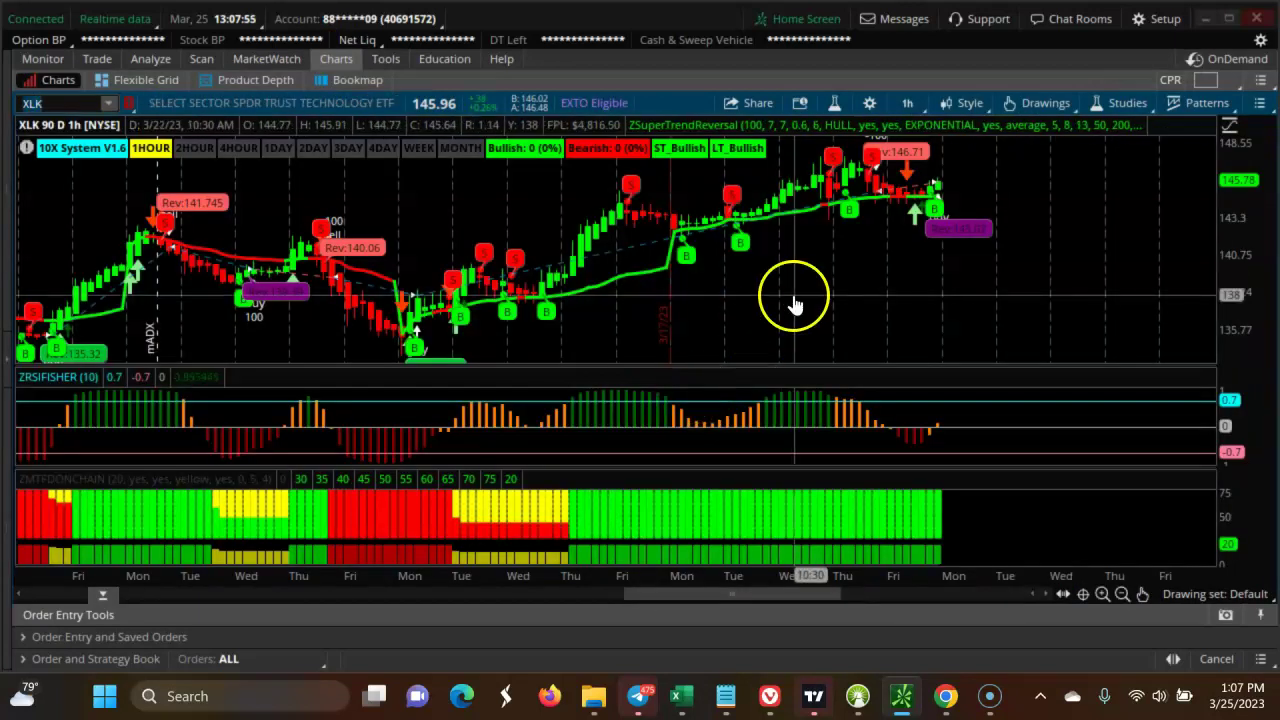